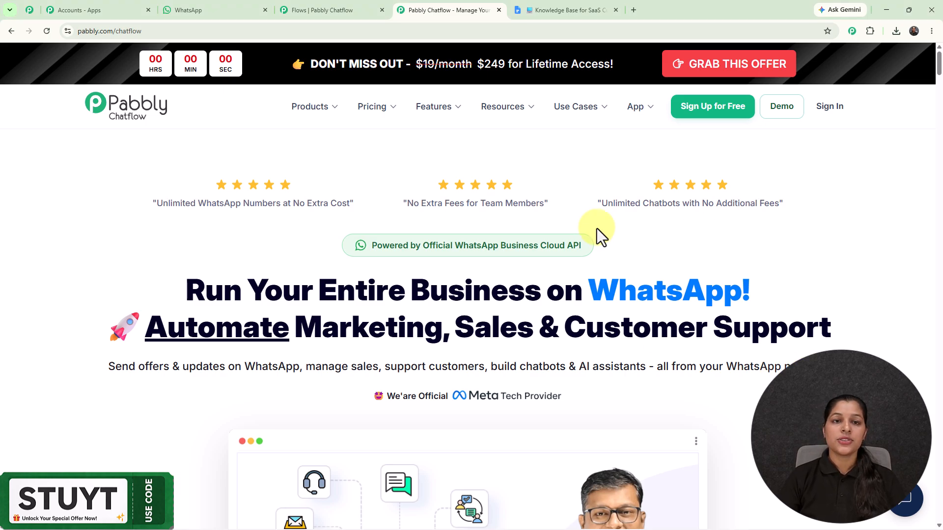
- Switch to WhatsApp and send the message "Hello" in the Test Number chat
{"action": "left_click", "coordinate": [214, 10]}
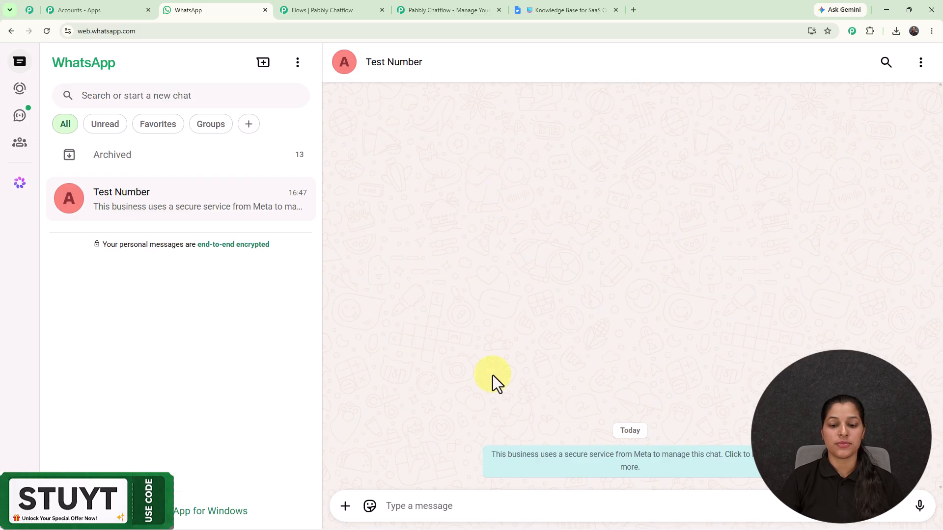
{"action": "left_click", "coordinate": [498, 508]}
{"action": "type", "text": "H"}
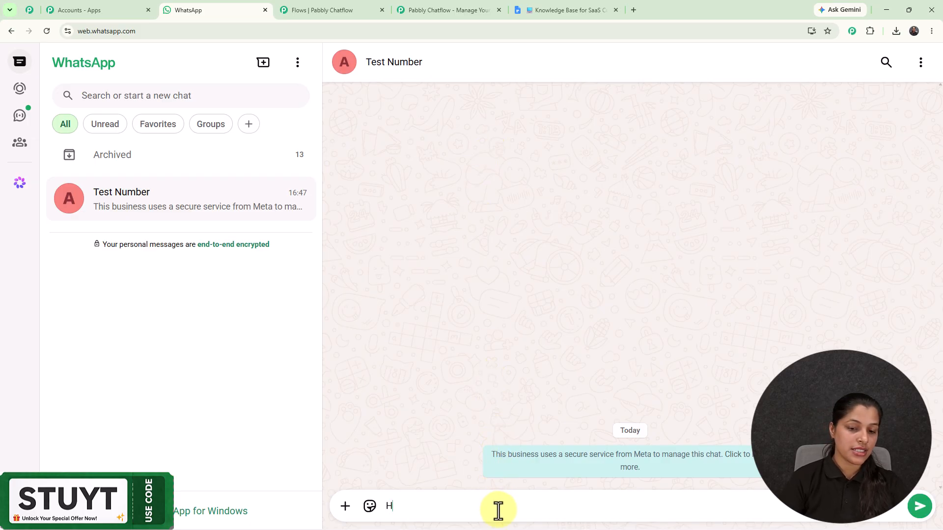
{"action": "type", "text": "ello"}
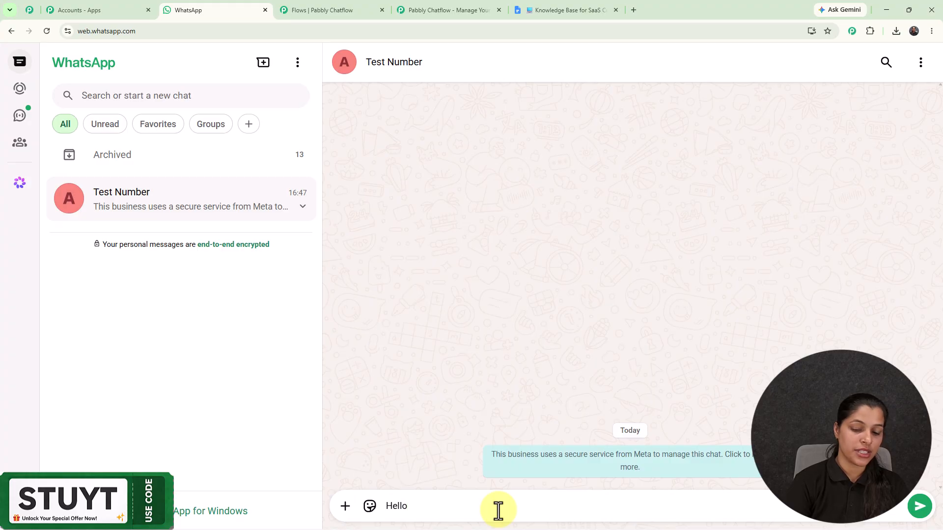
{"action": "key", "text": "Return"}
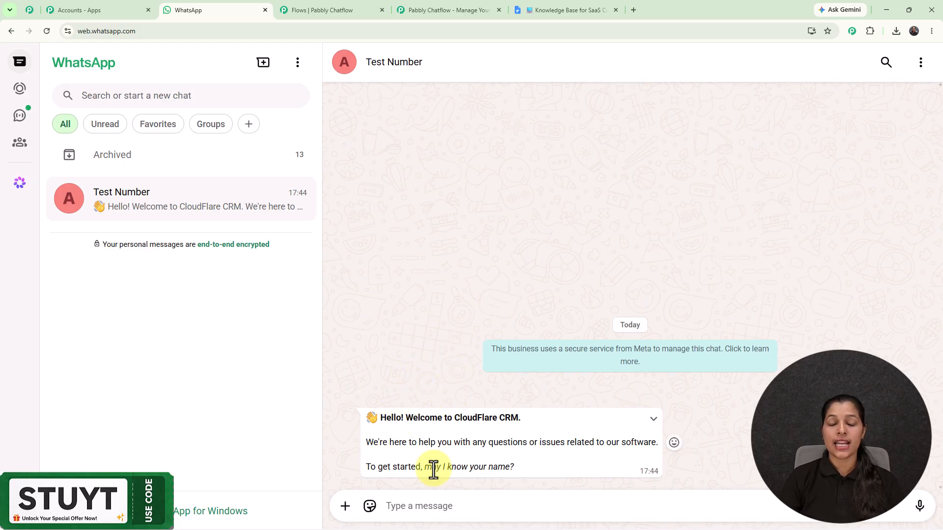
- Answer the chatbot's name question by sending the customer's name
{"action": "left_click", "coordinate": [487, 506]}
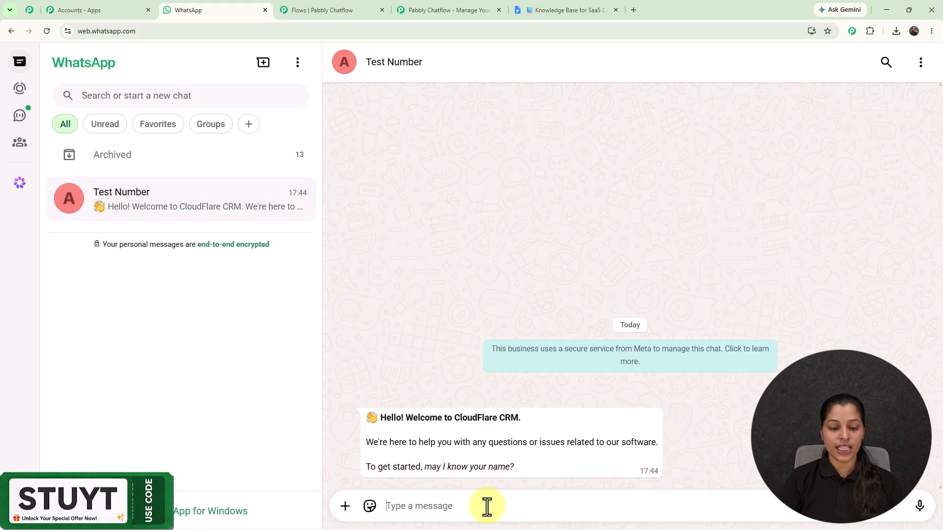
{"action": "type", "text": "Demi"}
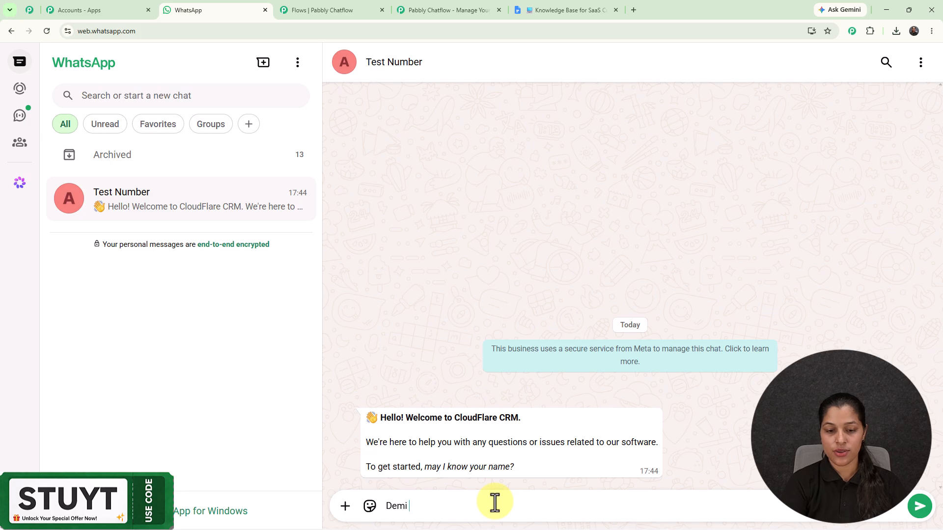
{"action": "key", "text": "BackSpace"}
{"action": "type", "text": "o User"}
{"action": "key", "text": "Return"}
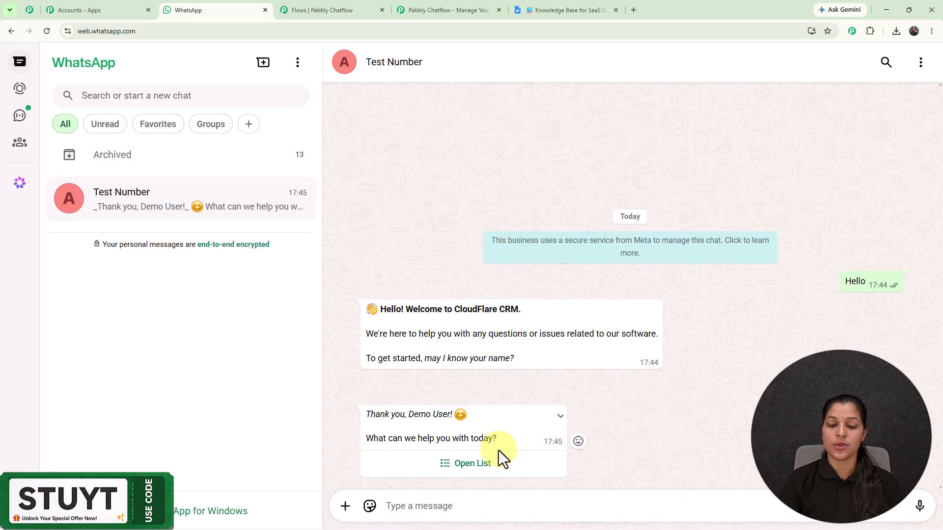
- Choose Login Issues from the chatbot's list of help topics and send the selection
{"action": "left_click", "coordinate": [472, 464]}
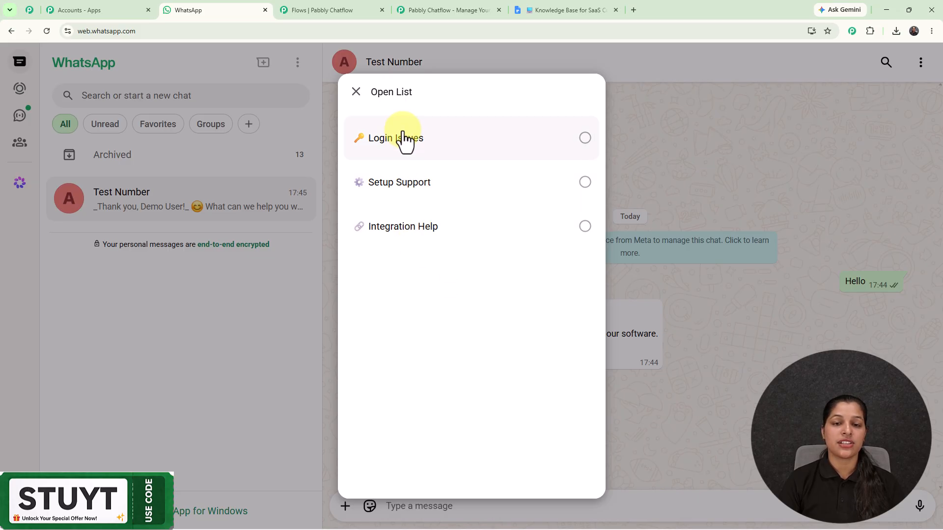
{"action": "left_click", "coordinate": [409, 143]}
{"action": "left_click", "coordinate": [582, 456]}
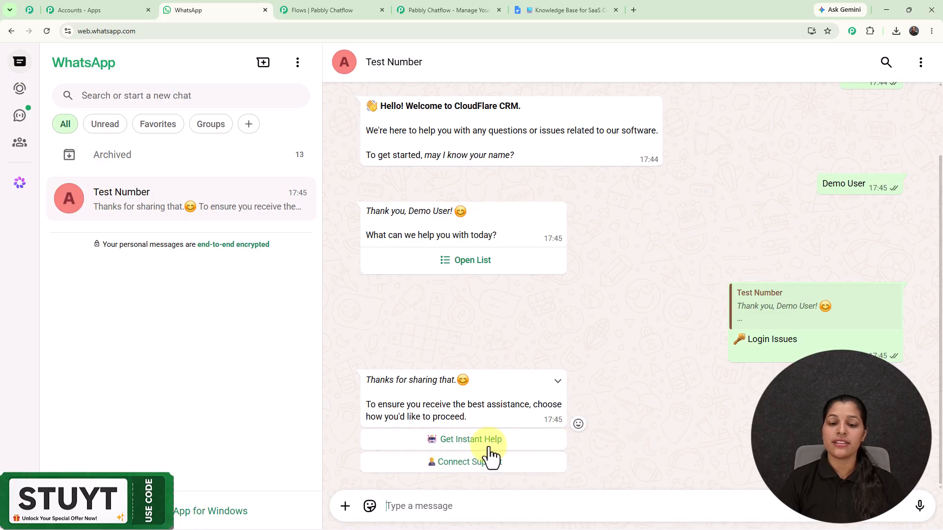
- Choose Get Instant Help and send the issue description "I am unable to login my account."
{"action": "left_click", "coordinate": [490, 441]}
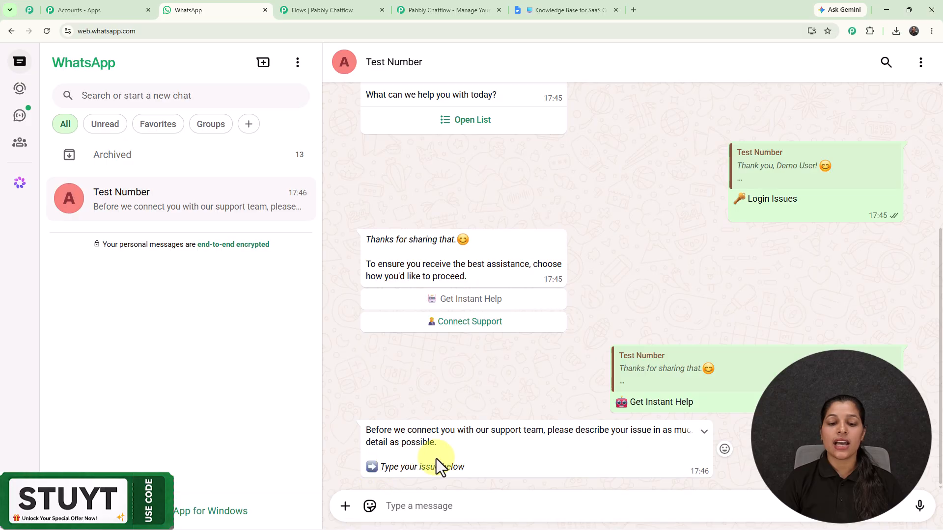
{"action": "left_click", "coordinate": [449, 506]}
{"action": "type", "text": "I am unable to login my account."}
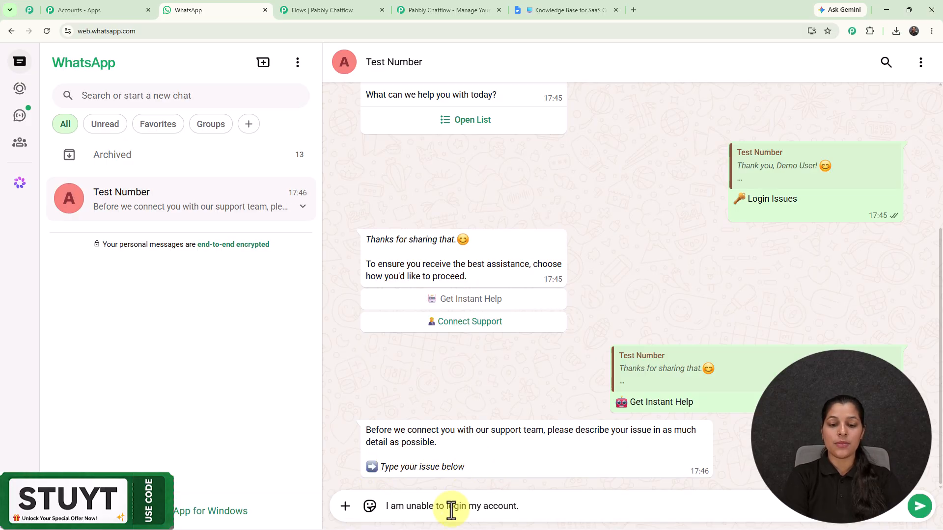
{"action": "key", "text": "Return"}
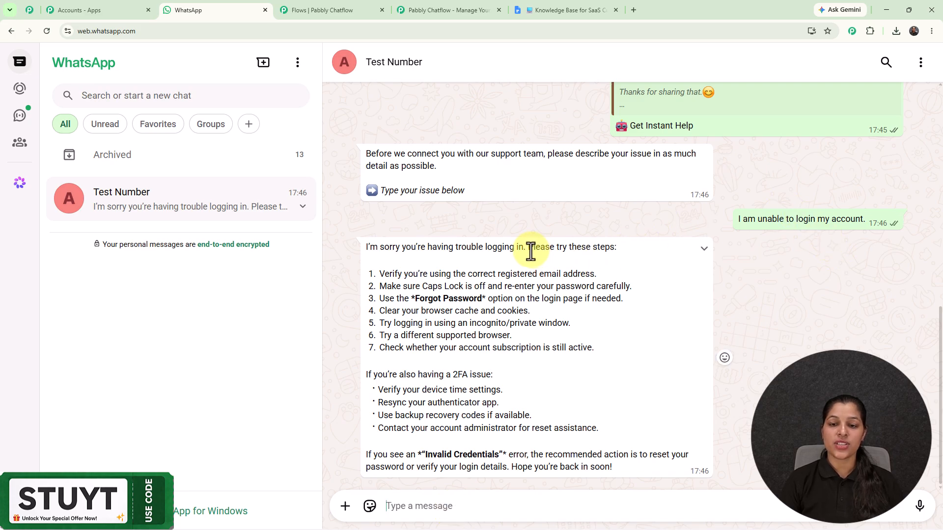
- Send the chatbot the follow-up question "How to clear your browser cache?"
{"action": "left_click_drag", "start_coordinate": [529, 250], "coordinate": [629, 342]}
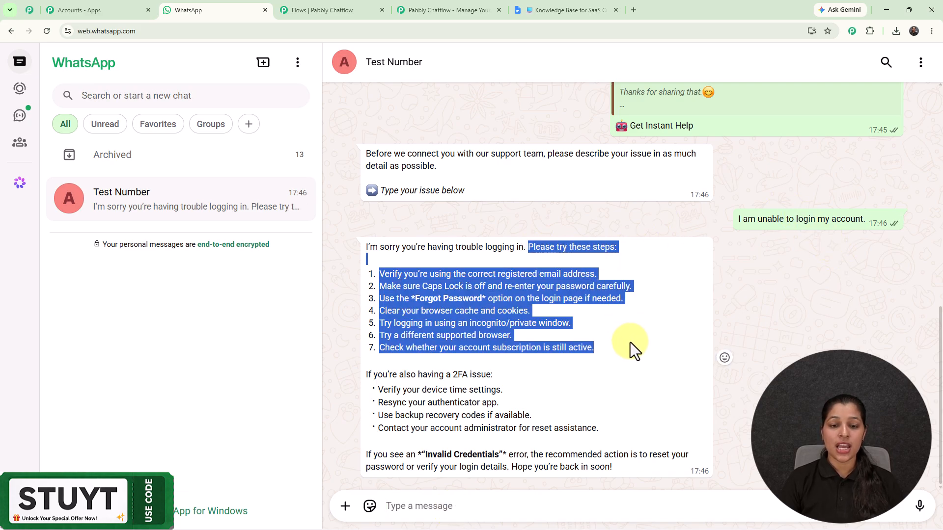
{"action": "left_click_drag", "start_coordinate": [634, 375], "coordinate": [633, 378]}
{"action": "left_click", "coordinate": [834, 294]}
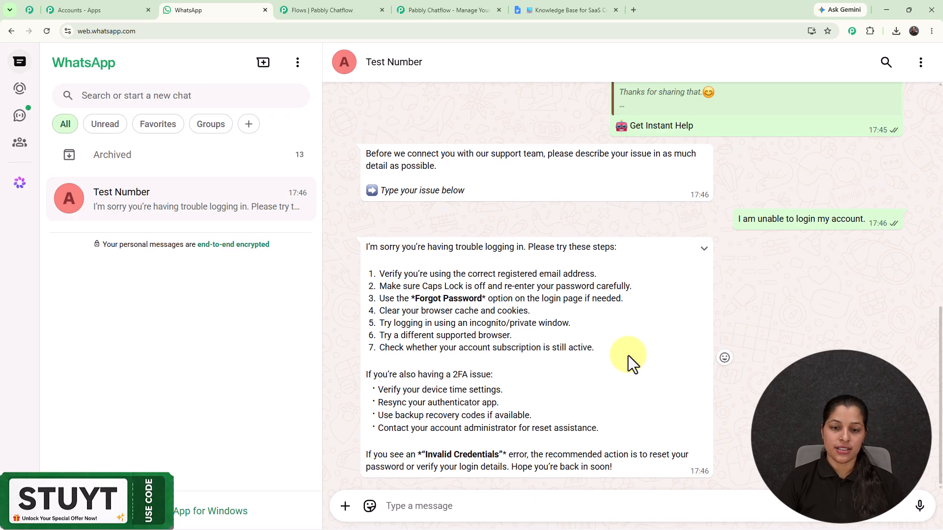
{"action": "left_click", "coordinate": [389, 506]}
{"action": "type", "text": "How to clear your browser cache"}
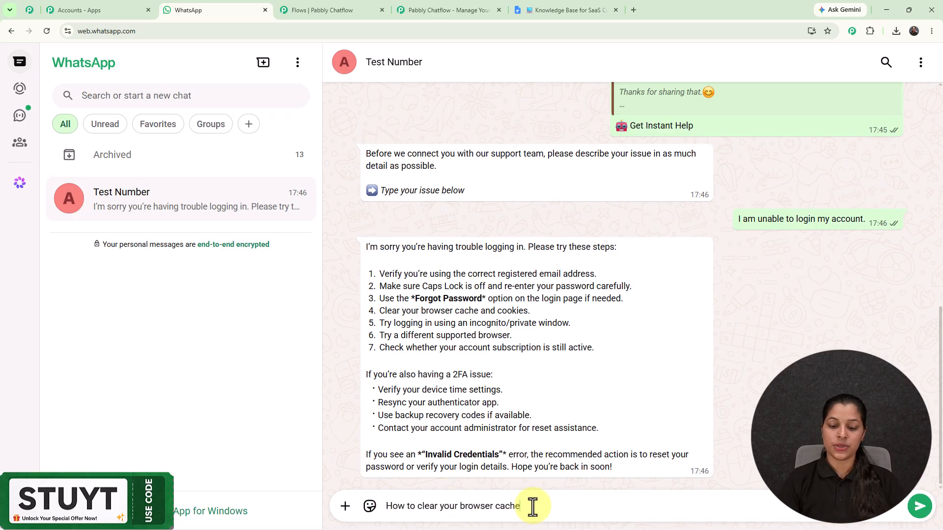
{"action": "type", "text": "?"}
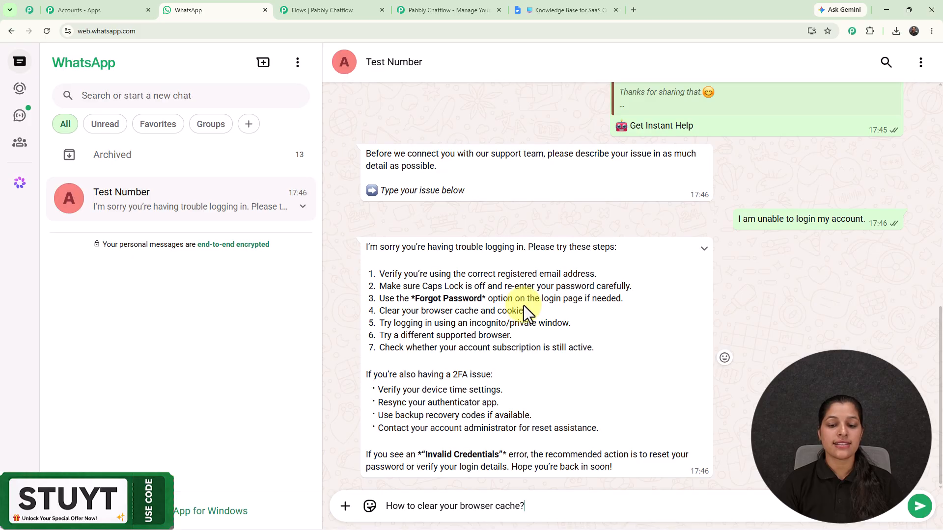
{"action": "left_click", "coordinate": [919, 506]}
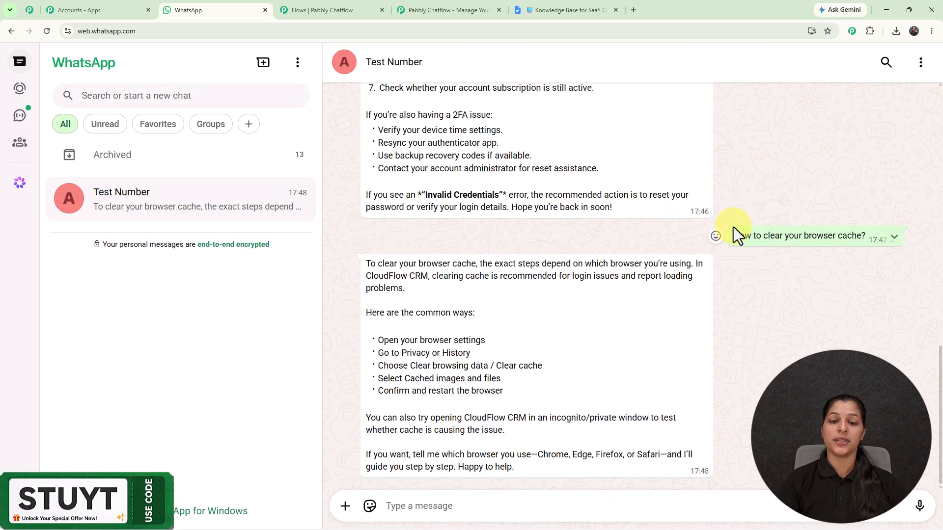
- Review the chatbot's browser cache answer and the earlier messages in the conversation
{"action": "left_click_drag", "start_coordinate": [367, 264], "coordinate": [599, 378]}
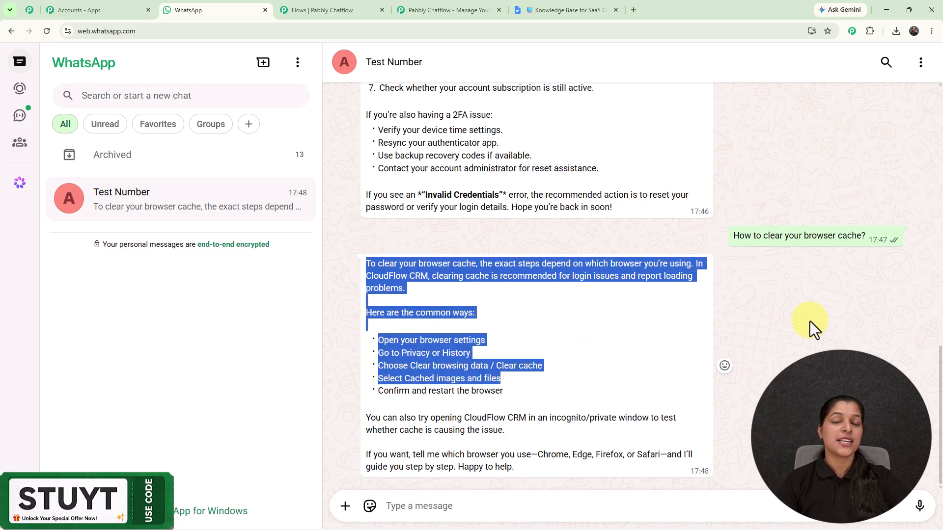
{"action": "left_click", "coordinate": [788, 323]}
{"action": "scroll", "coordinate": [788, 323], "scroll_direction": "up", "scroll_amount": 7}
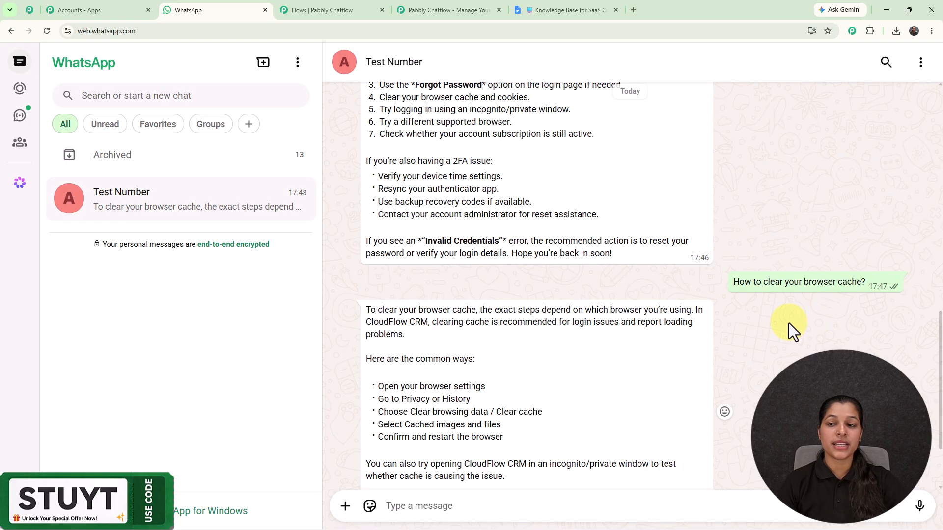
{"action": "scroll", "coordinate": [789, 323], "scroll_direction": "down", "scroll_amount": 7}
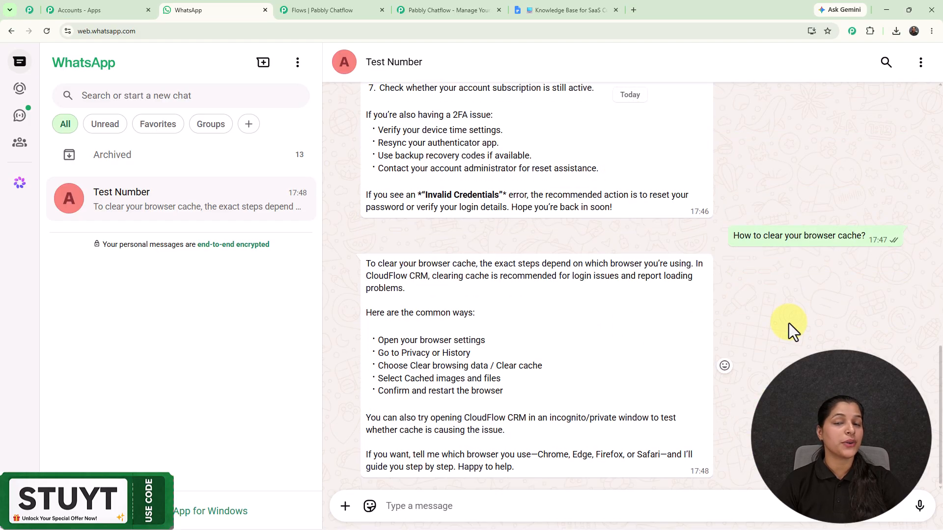
{"action": "scroll", "coordinate": [757, 271], "scroll_direction": "up", "scroll_amount": 4}
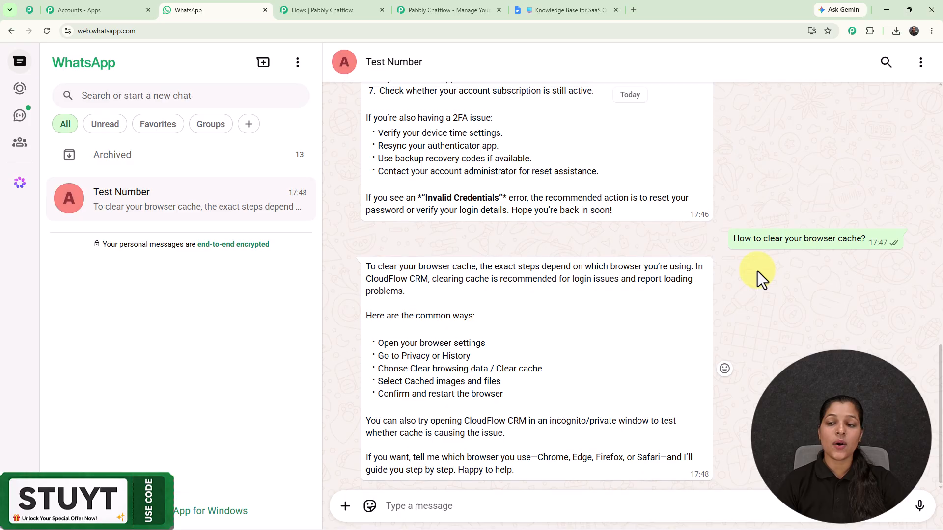
{"action": "scroll", "coordinate": [757, 271], "scroll_direction": "up", "scroll_amount": 4}
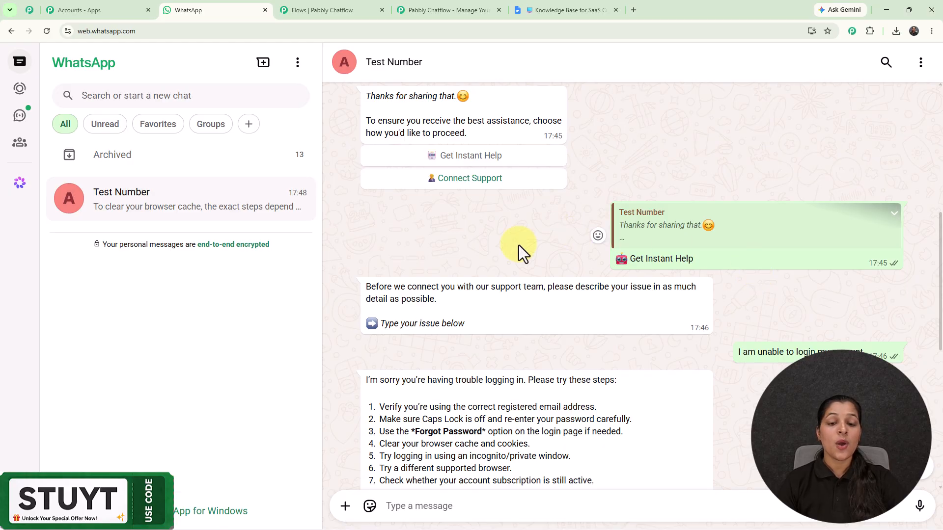
{"action": "scroll", "coordinate": [647, 309], "scroll_direction": "down", "scroll_amount": 3}
{"action": "scroll", "coordinate": [647, 309], "scroll_direction": "down", "scroll_amount": 5}
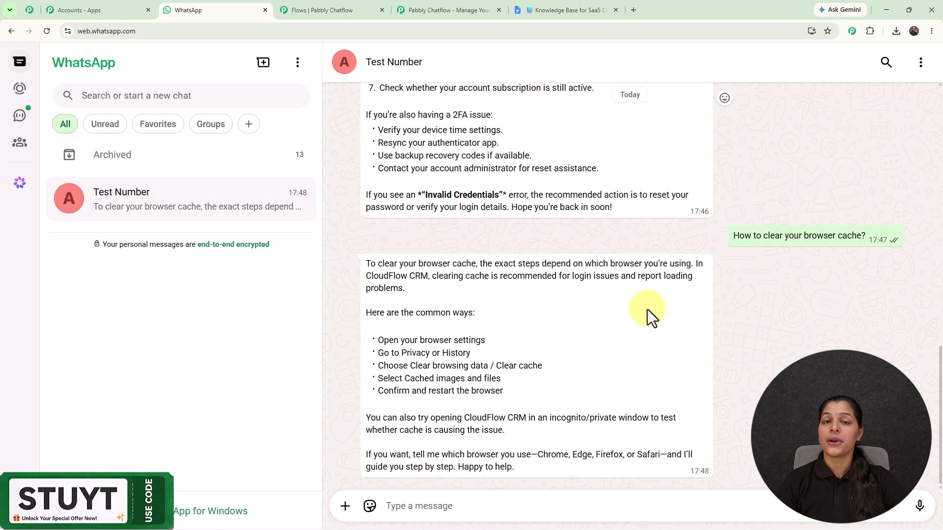
{"action": "scroll", "coordinate": [647, 309], "scroll_direction": "up", "scroll_amount": 4}
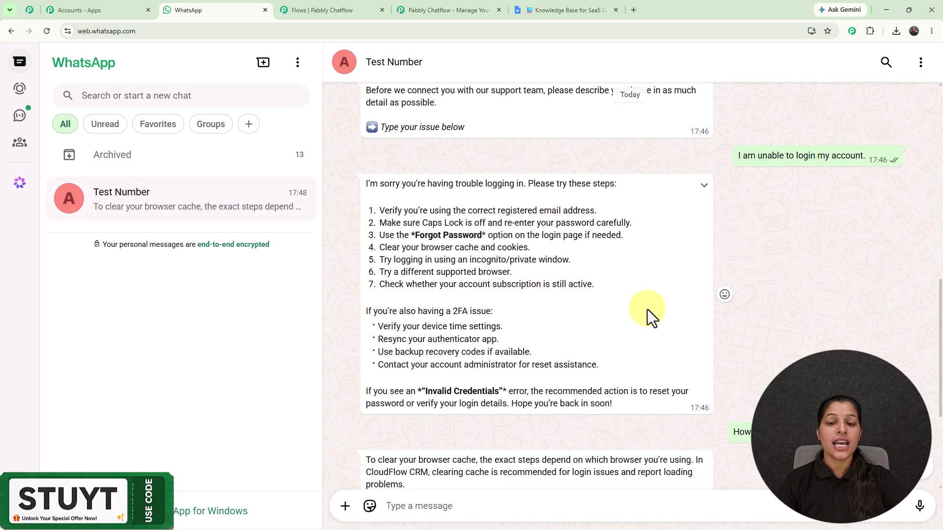
- Switch to the SaaS customer support knowledge base in Google Docs and examine its company overview and login and account access sections
{"action": "left_click", "coordinate": [543, 11]}
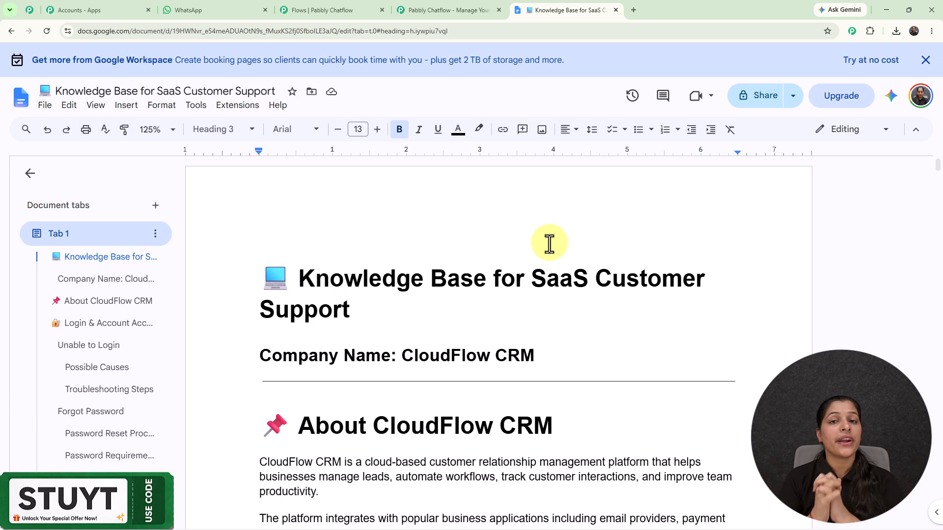
{"action": "scroll", "coordinate": [549, 242], "scroll_direction": "down", "scroll_amount": 4}
{"action": "scroll", "coordinate": [549, 242], "scroll_direction": "up", "scroll_amount": 4}
{"action": "scroll", "coordinate": [549, 243], "scroll_direction": "down", "scroll_amount": 3}
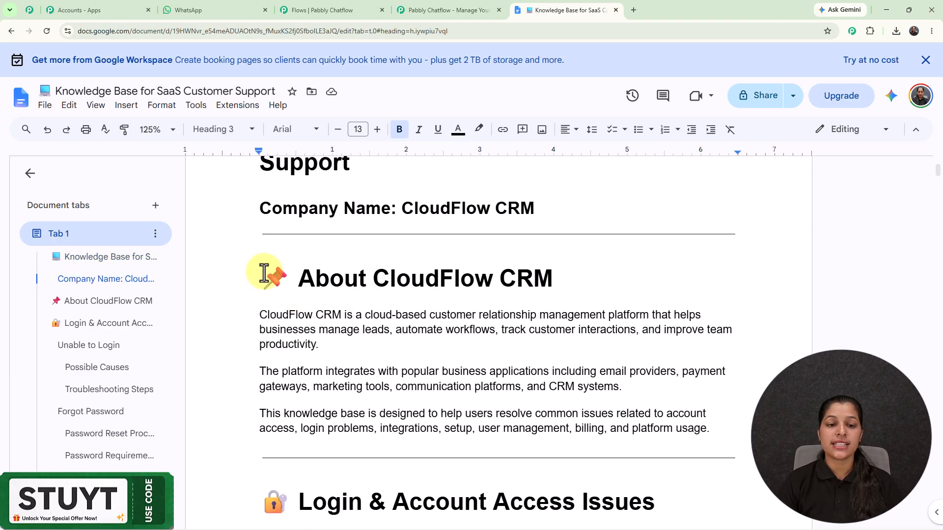
{"action": "left_click_drag", "start_coordinate": [261, 274], "coordinate": [717, 452]}
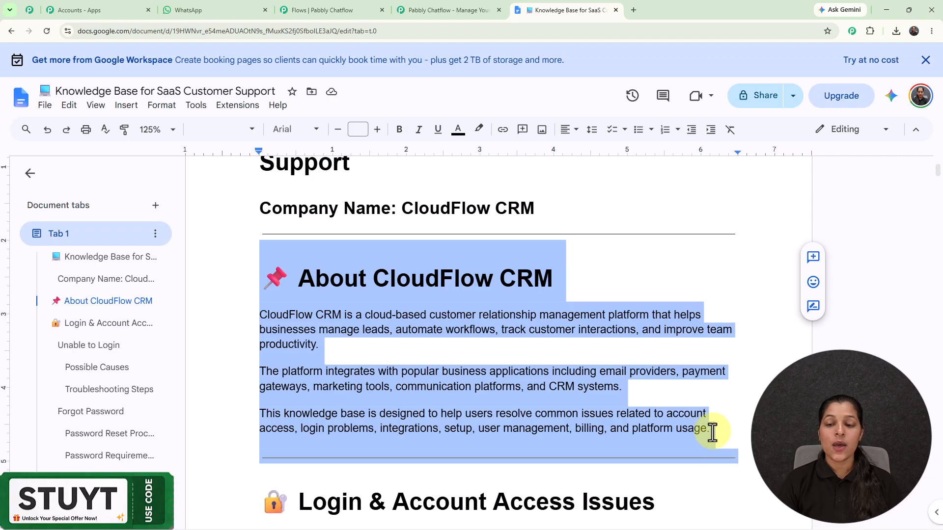
{"action": "left_click", "coordinate": [684, 286]}
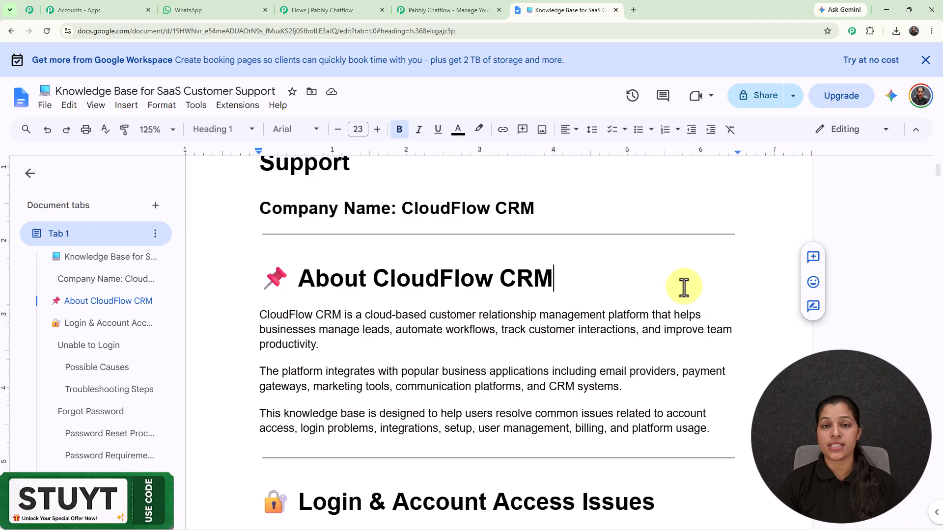
{"action": "scroll", "coordinate": [684, 286], "scroll_direction": "down", "scroll_amount": 6}
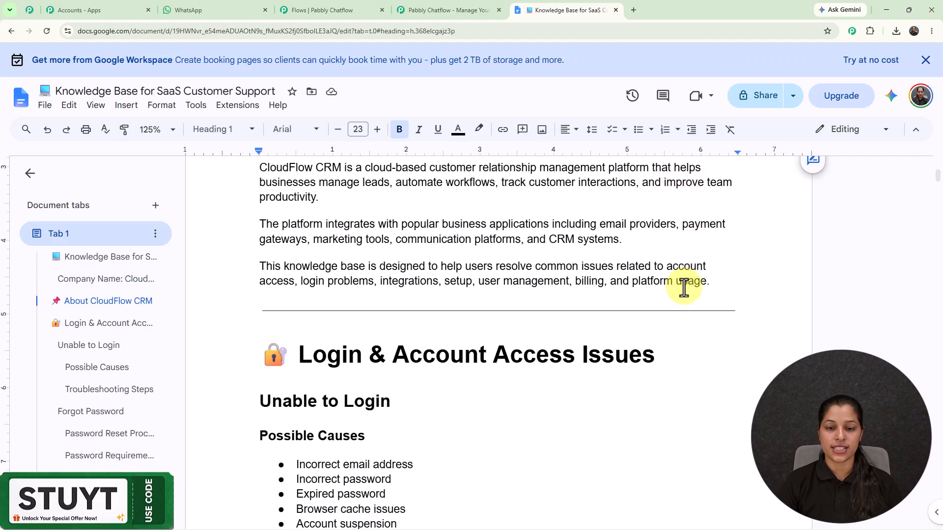
{"action": "scroll", "coordinate": [336, 184], "scroll_direction": "up", "scroll_amount": 2}
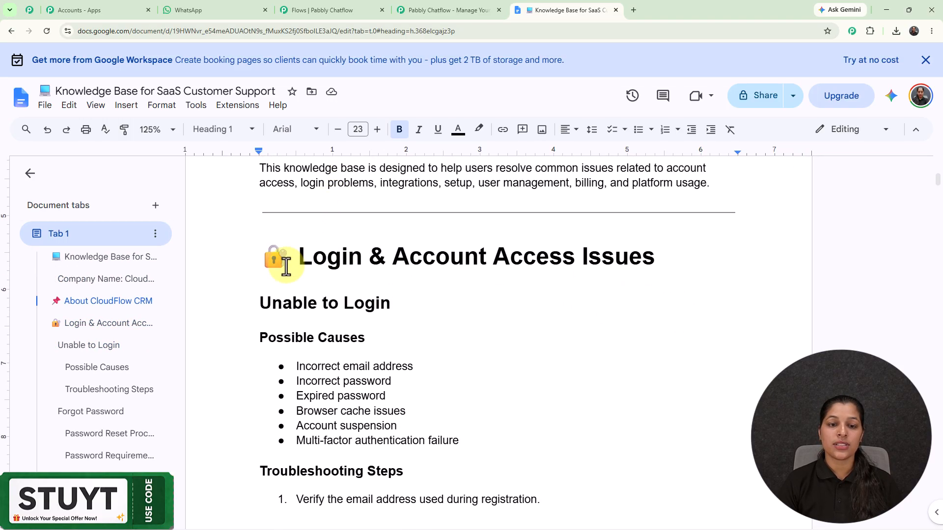
{"action": "scroll", "coordinate": [537, 267], "scroll_direction": "down", "scroll_amount": 10}
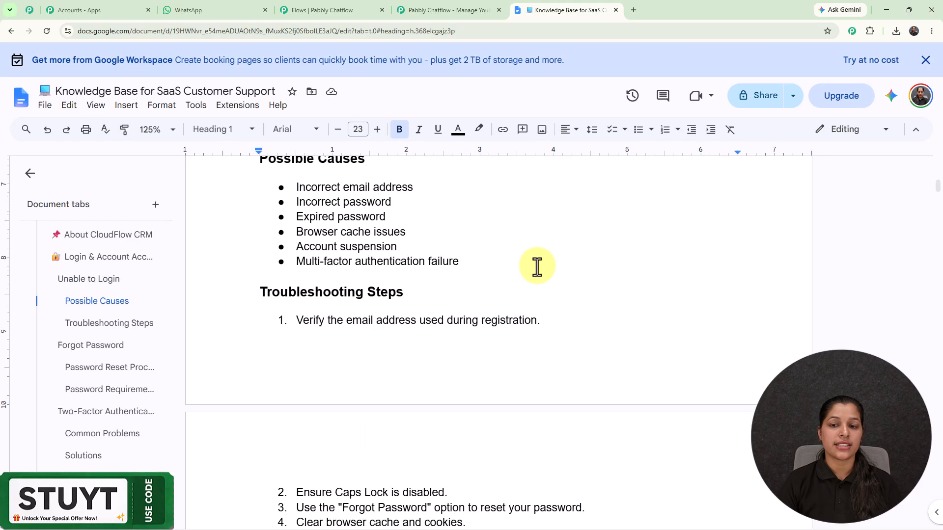
{"action": "scroll", "coordinate": [537, 267], "scroll_direction": "up", "scroll_amount": 5}
{"action": "scroll", "coordinate": [536, 267], "scroll_direction": "down", "scroll_amount": 12}
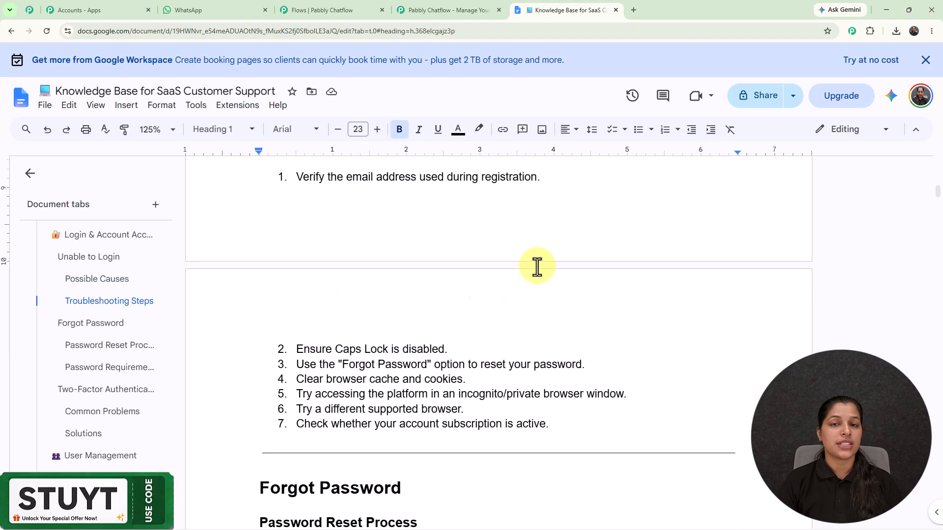
{"action": "scroll", "coordinate": [536, 267], "scroll_direction": "down", "scroll_amount": 4}
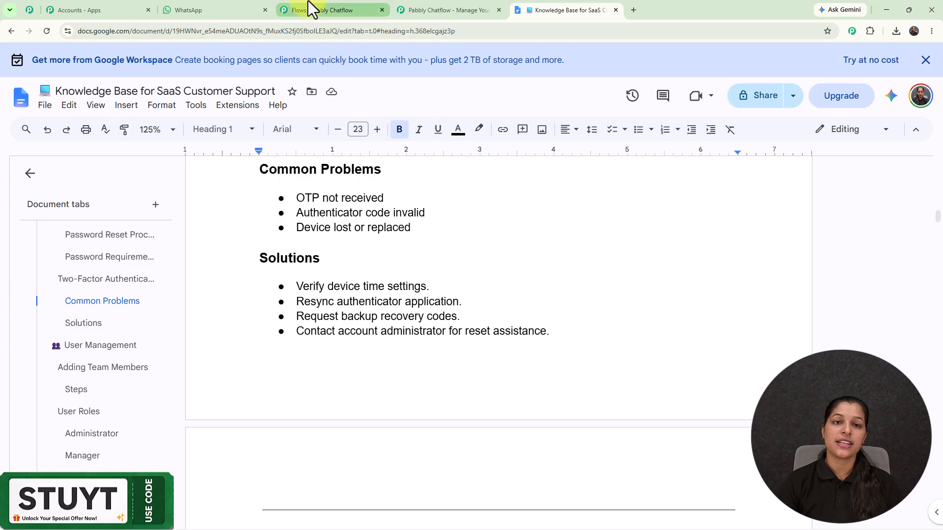
- Return to the WhatsApp chat and compare the chatbot's login and cache answers with the knowledge base
{"action": "left_click", "coordinate": [225, 10]}
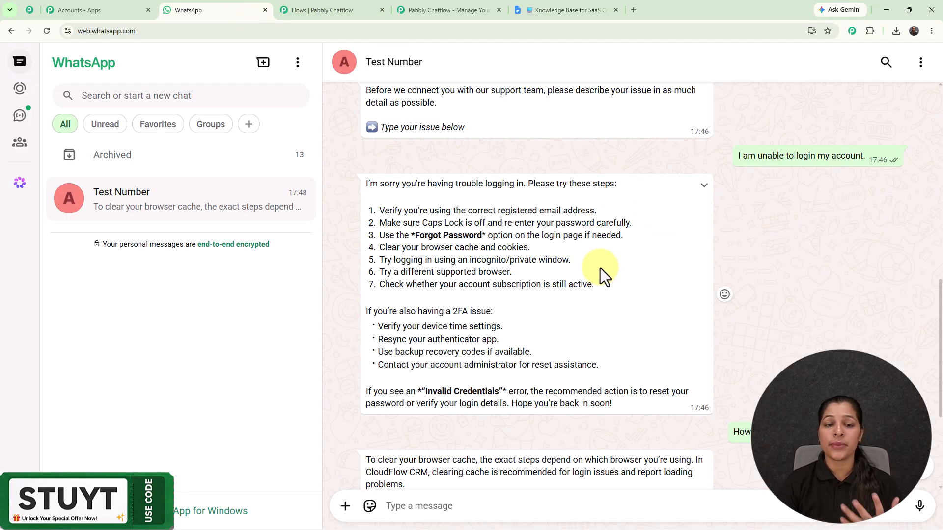
{"action": "scroll", "coordinate": [600, 268], "scroll_direction": "down", "scroll_amount": 4}
{"action": "scroll", "coordinate": [599, 273], "scroll_direction": "up", "scroll_amount": 3}
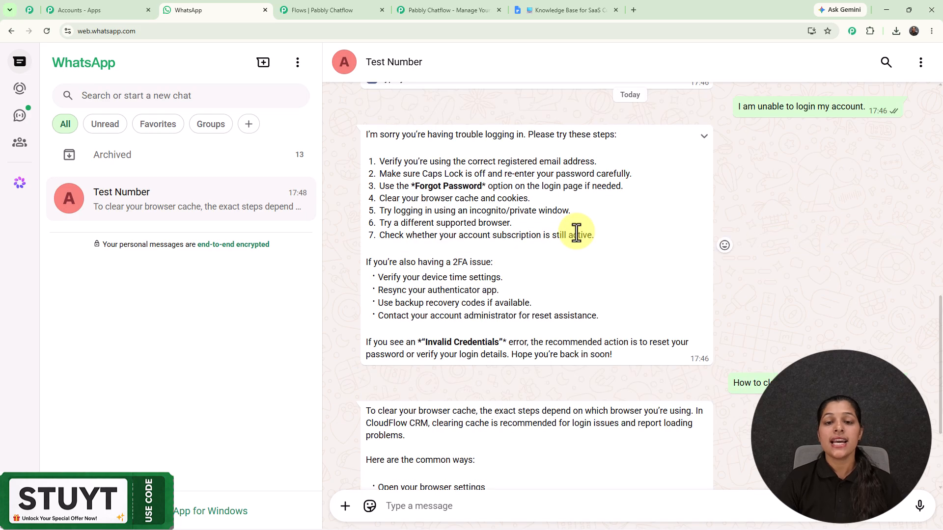
- Go back to the chatbot's assistance options in the conversation and choose Connect Support
{"action": "scroll", "coordinate": [575, 232], "scroll_direction": "down", "scroll_amount": 3}
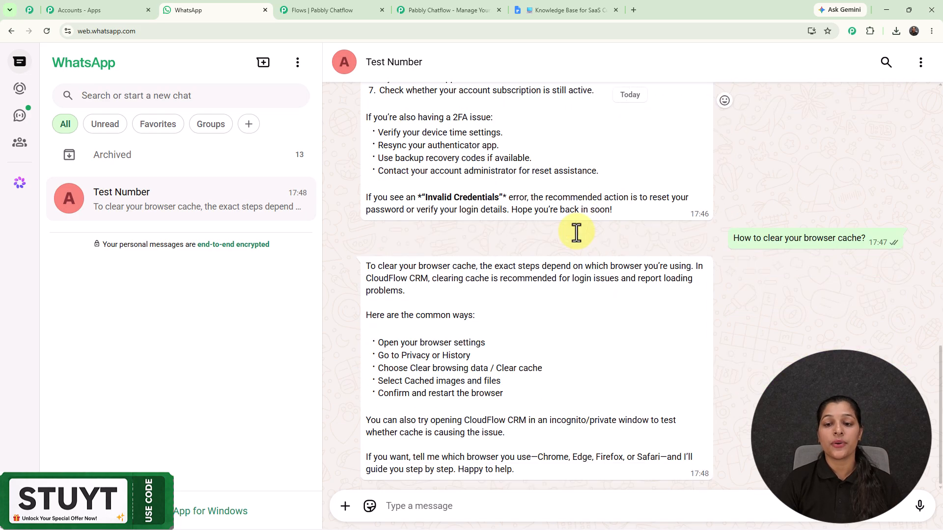
{"action": "scroll", "coordinate": [575, 187], "scroll_direction": "up", "scroll_amount": 15}
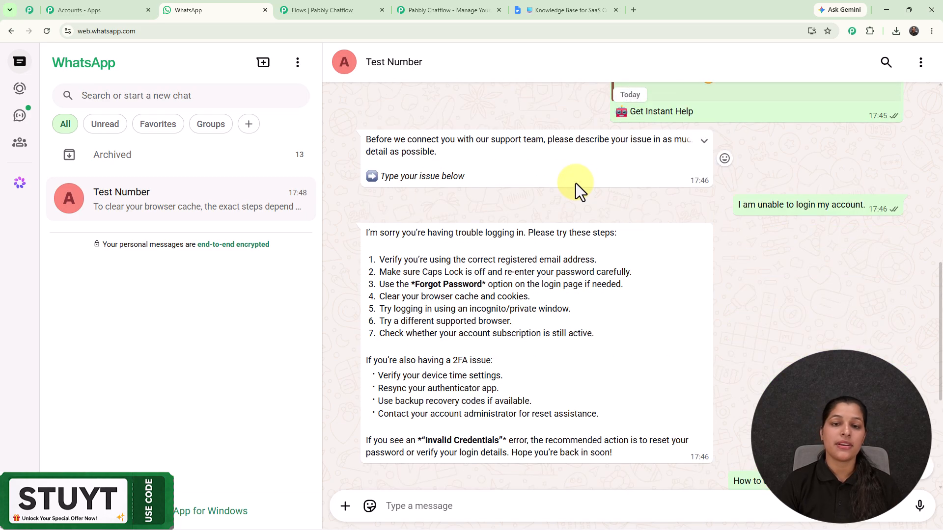
{"action": "scroll", "coordinate": [576, 209], "scroll_direction": "down", "scroll_amount": 2}
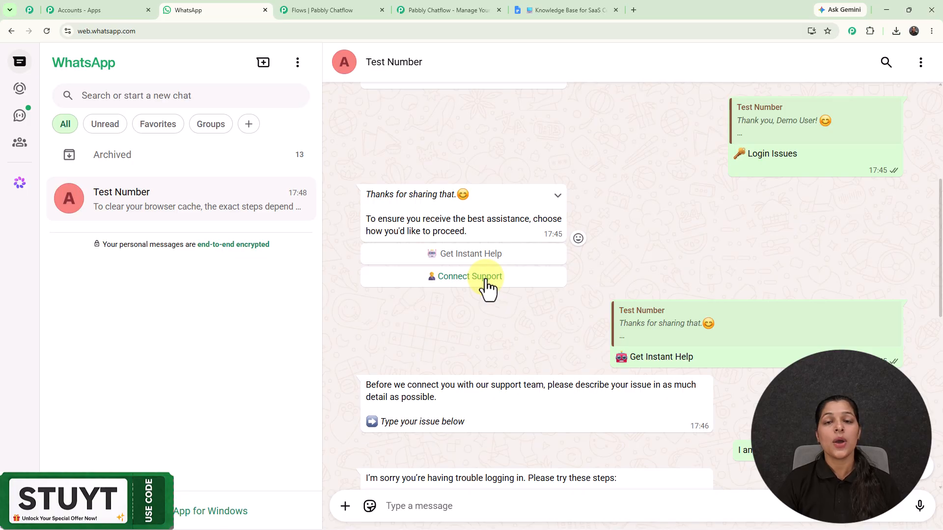
{"action": "left_click", "coordinate": [485, 278]}
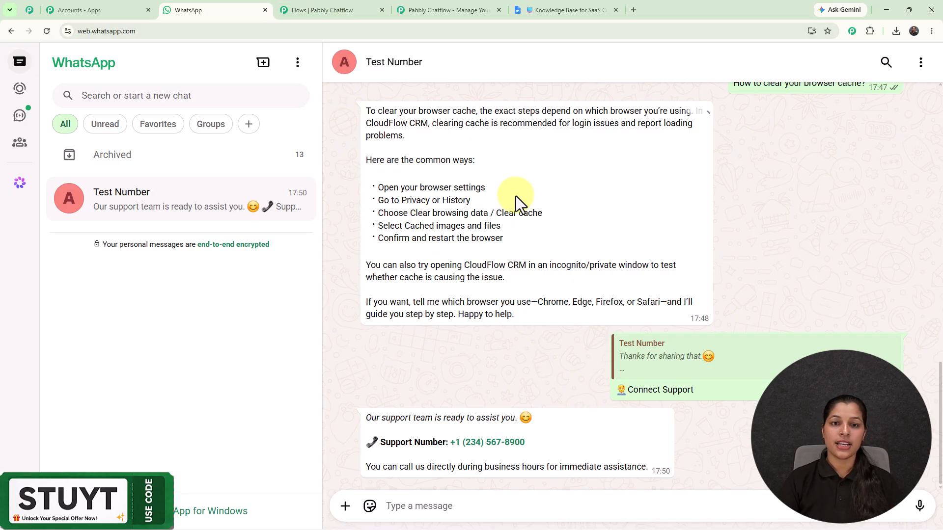
- Open the Pabbly Chatflow website at pabbly.com/chatflow in a new browser tab
{"action": "left_click", "coordinate": [330, 9]}
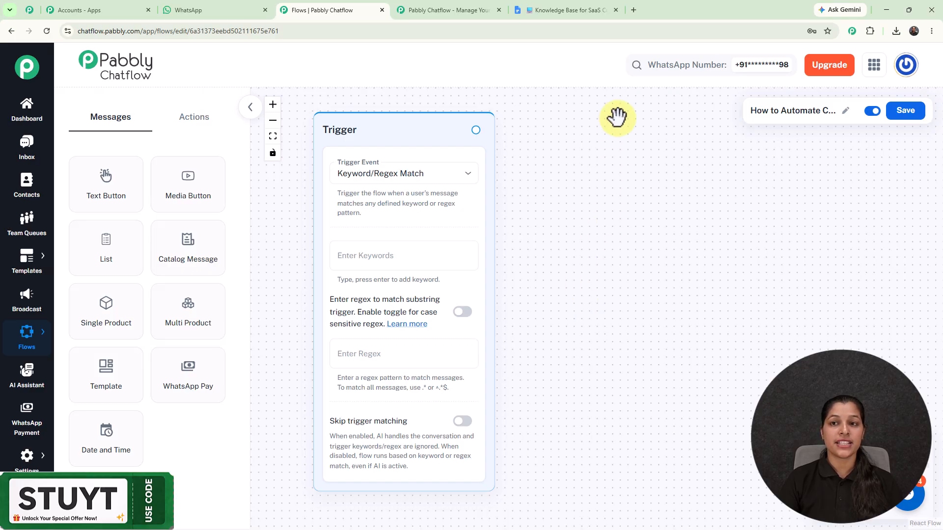
{"action": "left_click", "coordinate": [633, 9]}
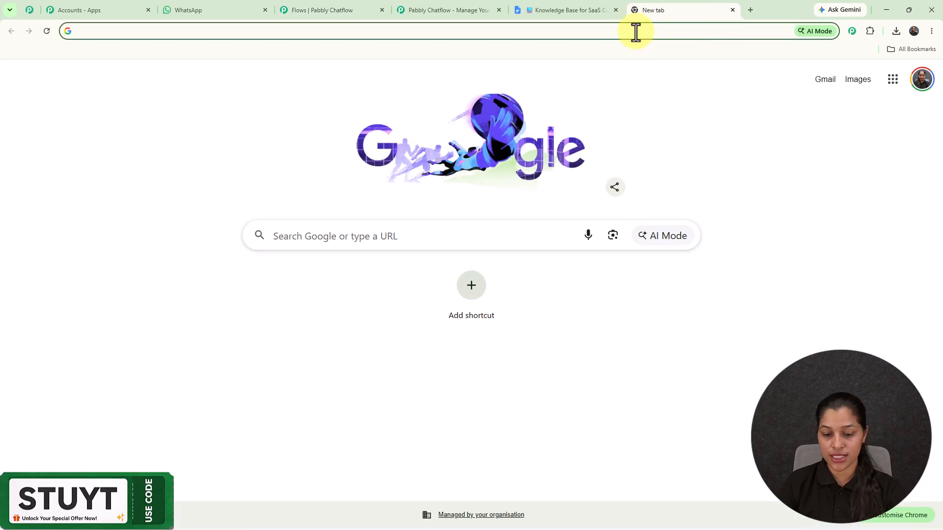
{"action": "type", "text": "p"}
{"action": "key", "text": "Return"}
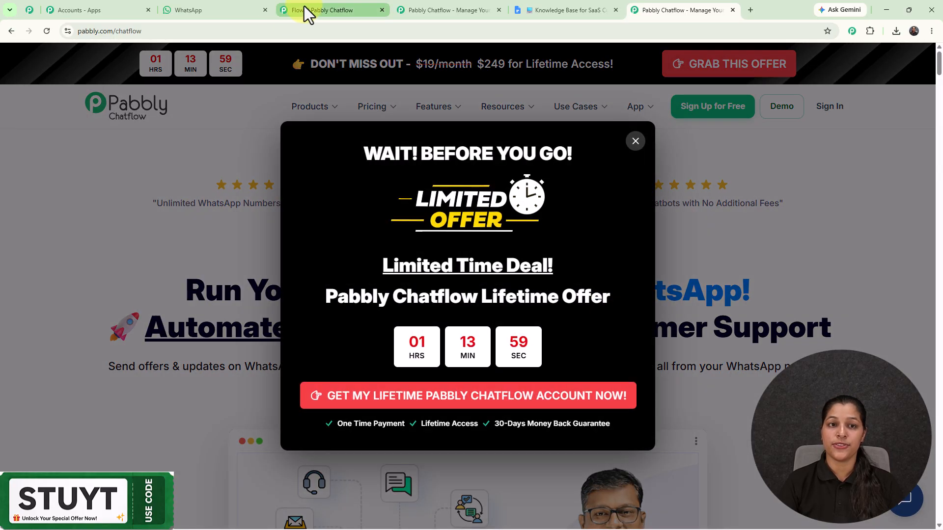
- Return to the Pabbly Chatflow flow builder and examine the available action nodes, message nodes and trigger events
{"action": "left_click", "coordinate": [304, 9]}
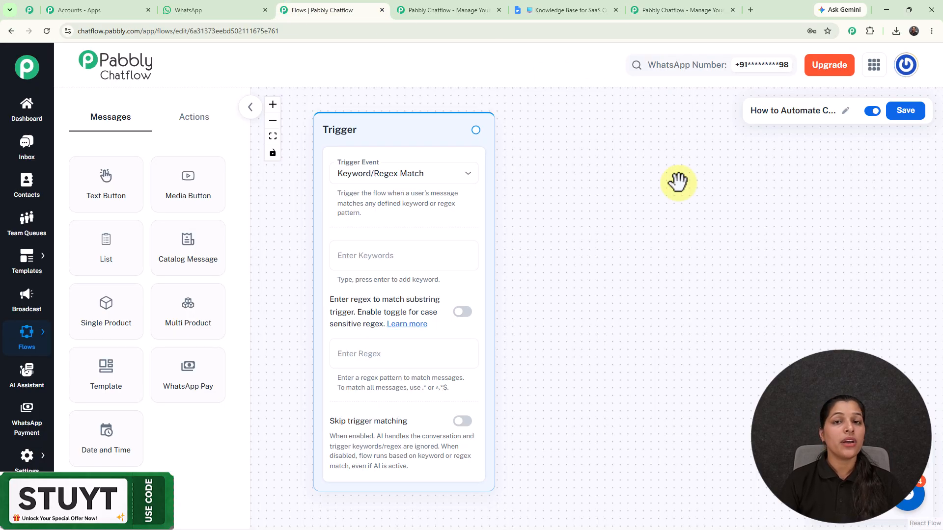
{"action": "scroll", "coordinate": [678, 183], "scroll_direction": "down", "scroll_amount": 2}
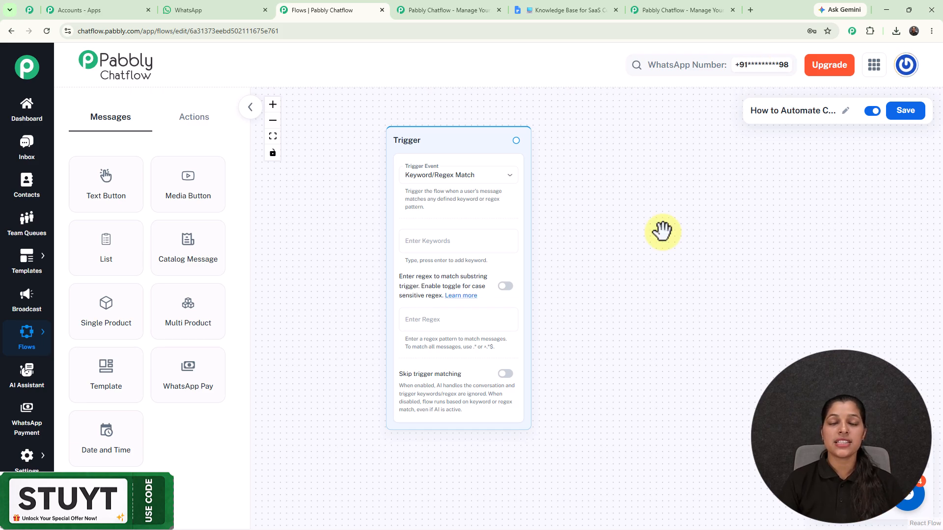
{"action": "left_click", "coordinate": [208, 132]}
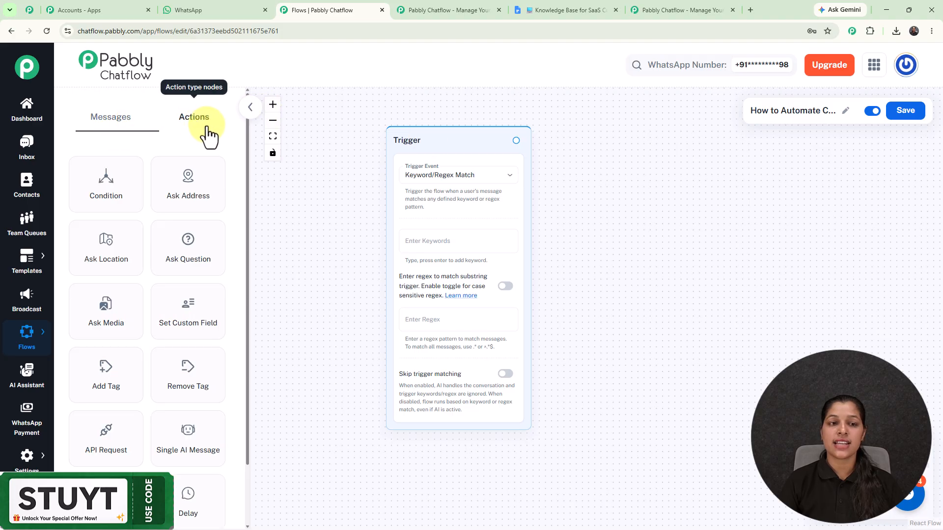
{"action": "left_click", "coordinate": [107, 121]}
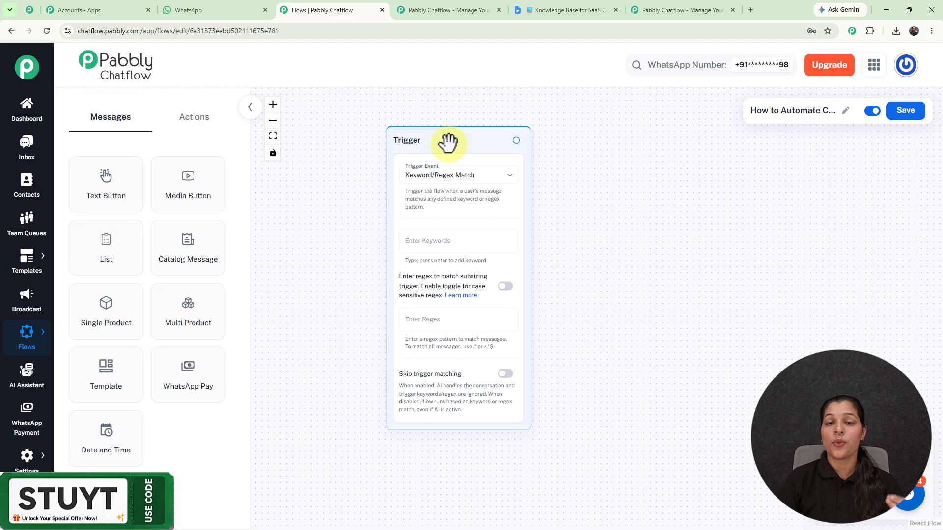
{"action": "left_click", "coordinate": [412, 177]}
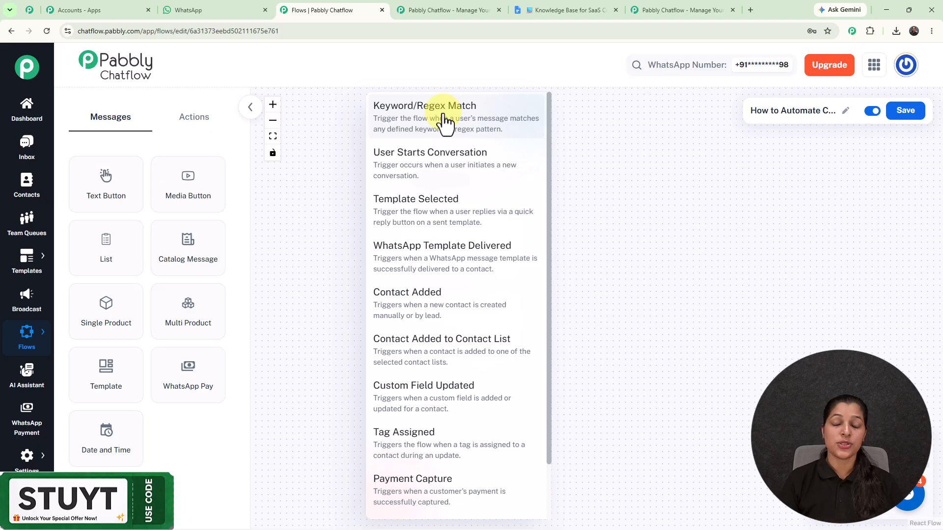
{"action": "left_click", "coordinate": [598, 146]}
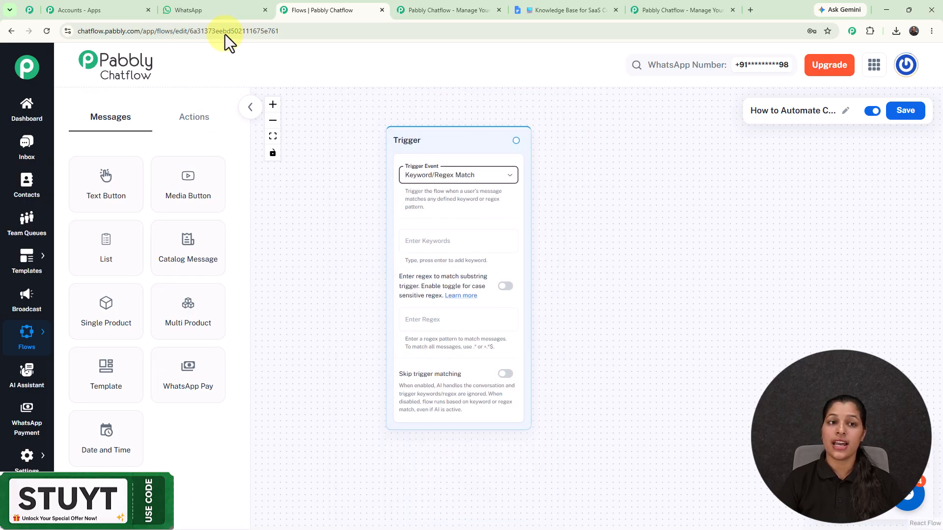
- Switch to the WhatsApp chat and copy the conversation's opening message "Hello"
{"action": "left_click", "coordinate": [180, 6]}
{"action": "scroll", "coordinate": [576, 279], "scroll_direction": "up", "scroll_amount": 10}
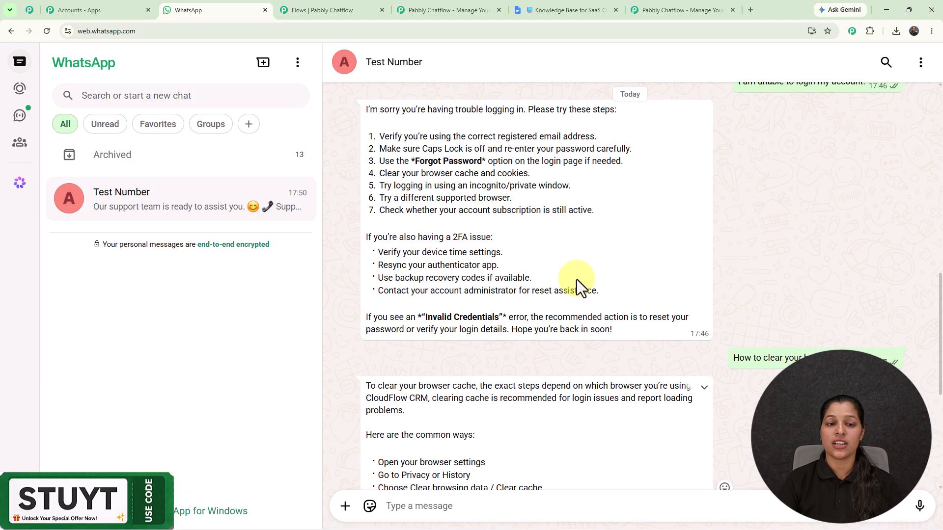
{"action": "scroll", "coordinate": [577, 279], "scroll_direction": "up", "scroll_amount": 8}
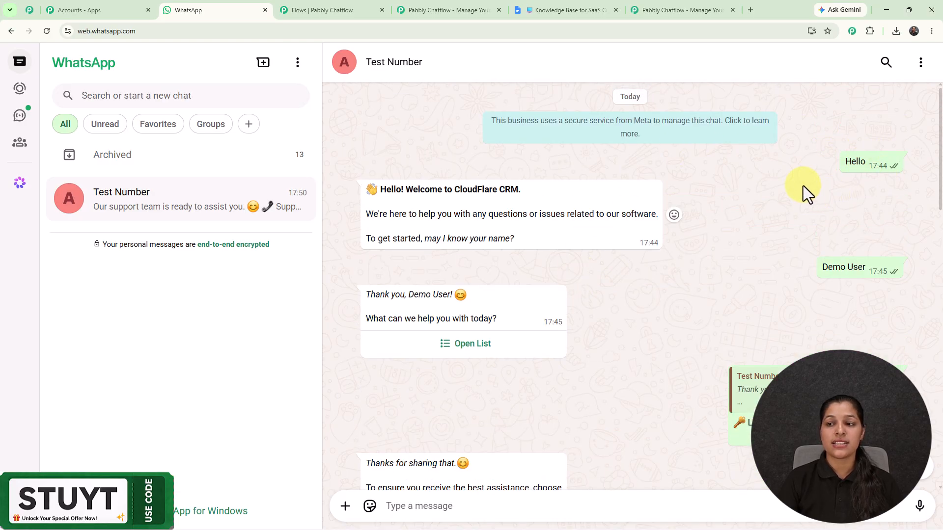
{"action": "double_click", "coordinate": [847, 161]}
{"action": "key", "text": "ctrl+c"}
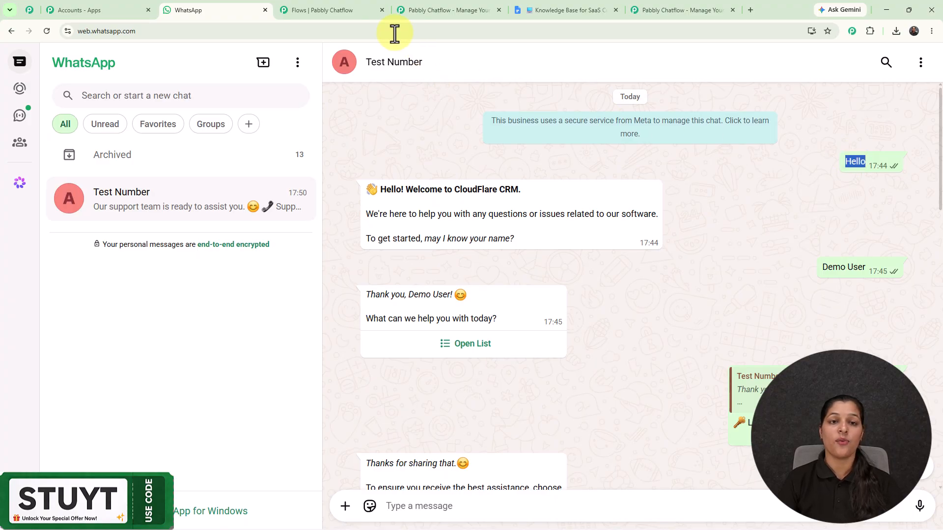
- Return to the flow builder and add "Hello" as a keyword of the Keyword/Regex Match trigger
{"action": "left_click", "coordinate": [345, 9]}
{"action": "left_click", "coordinate": [456, 246]}
{"action": "key", "text": "ctrl+v"}
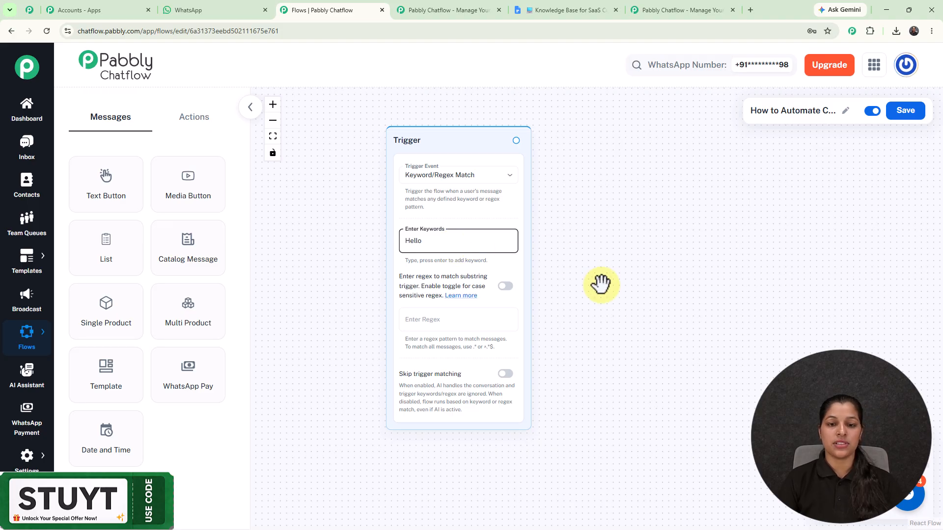
{"action": "key", "text": "Return"}
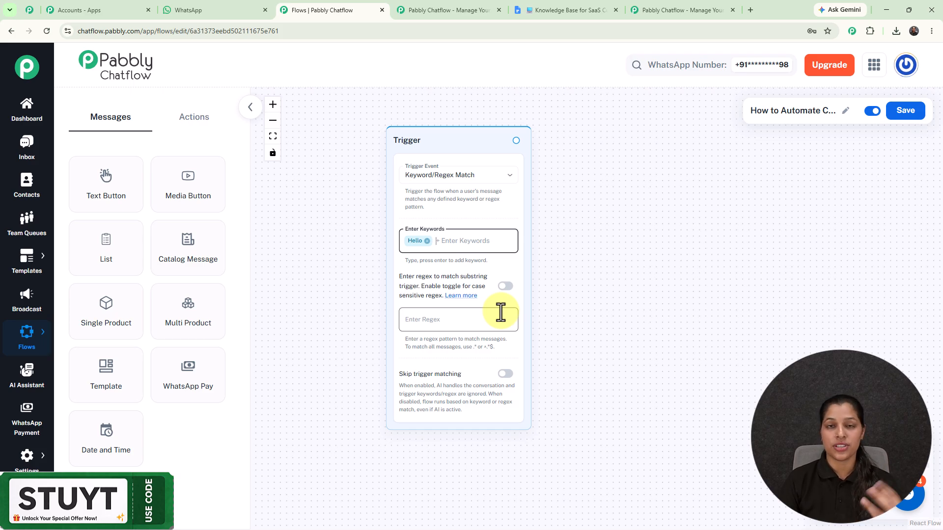
{"action": "left_click", "coordinate": [635, 274]}
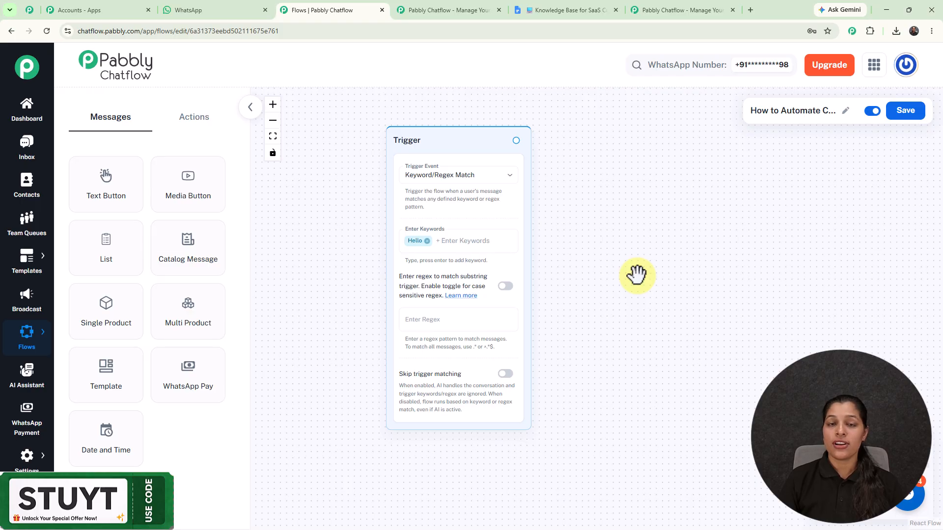
- Add an Ask Question node beside the Trigger node and connect the trigger to it
{"action": "left_click", "coordinate": [195, 121]}
{"action": "left_click_drag", "start_coordinate": [203, 266], "coordinate": [658, 177]}
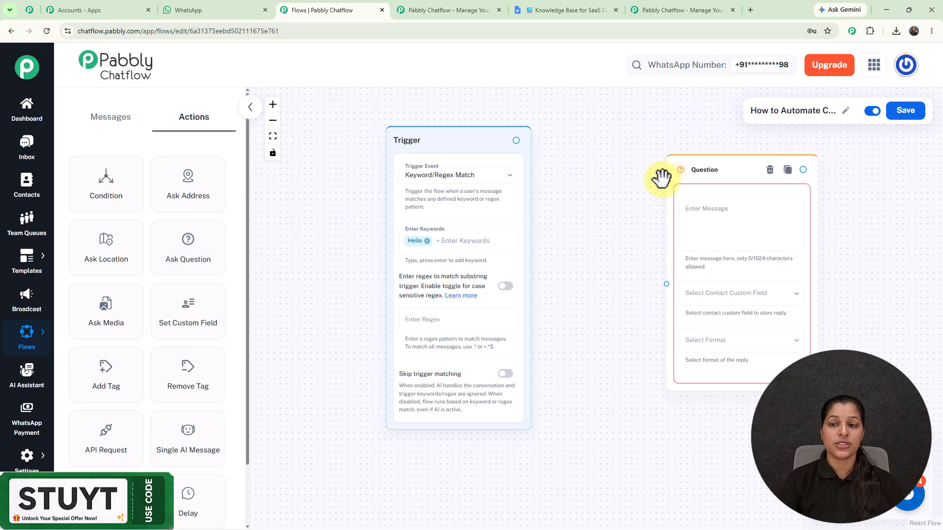
{"action": "left_click_drag", "start_coordinate": [516, 141], "coordinate": [614, 283]}
- Paste the welcome message ending in "To get started, may I know your name?" as the Question node's message
{"action": "left_click", "coordinate": [652, 226]}
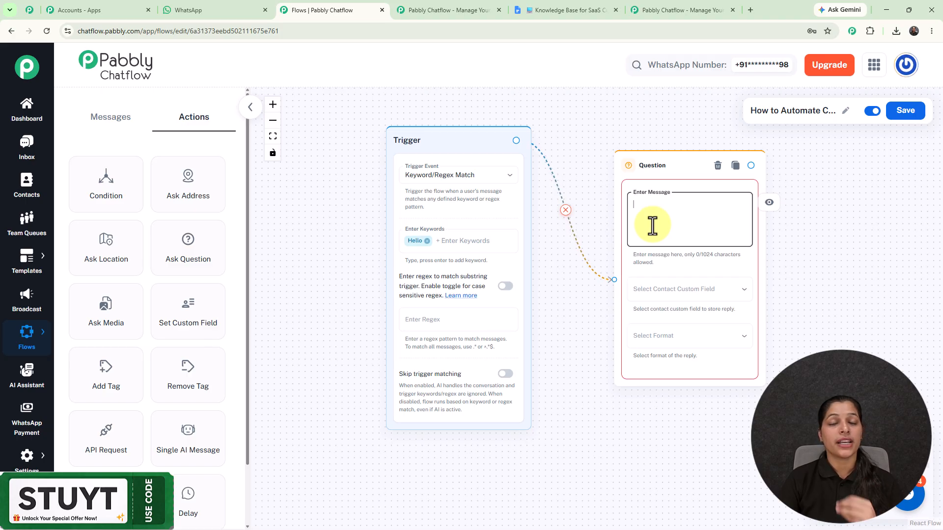
{"action": "key", "text": "ctrl+v"}
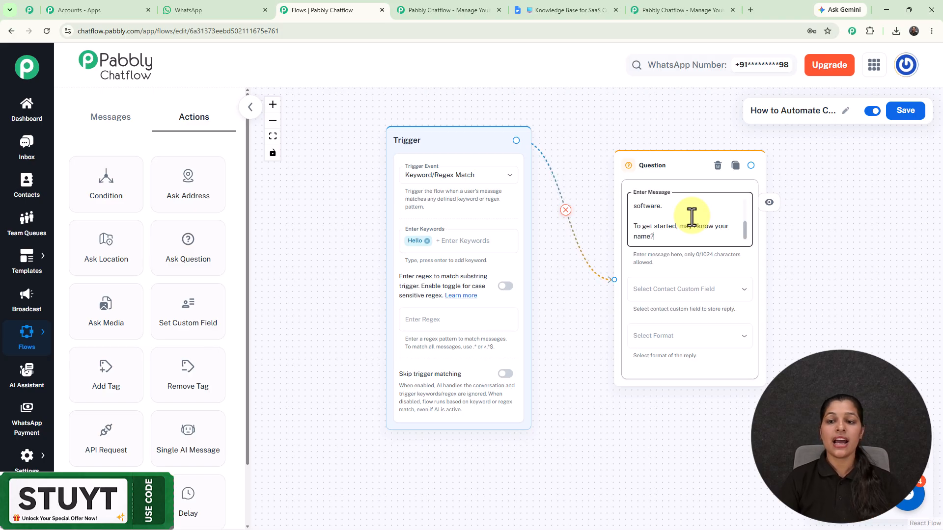
{"action": "scroll", "coordinate": [691, 216], "scroll_direction": "up", "scroll_amount": 3}
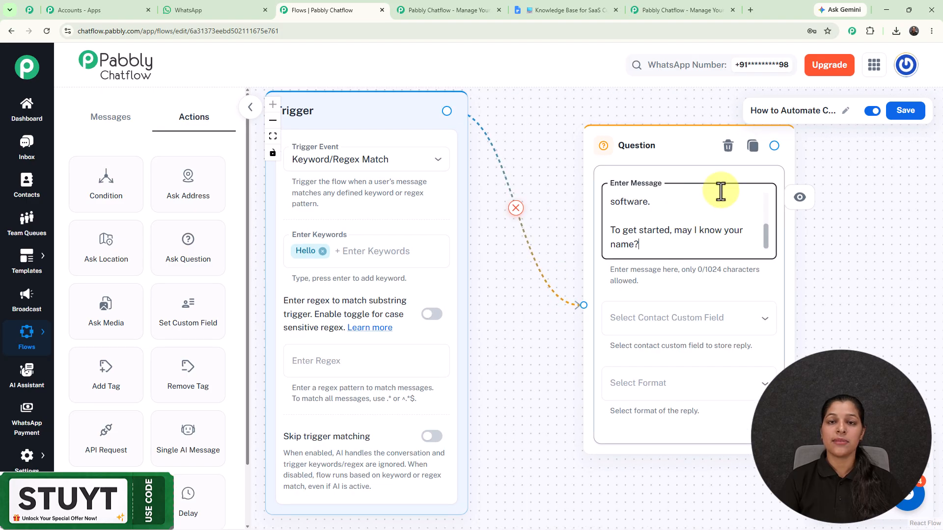
- Store the Question node's reply in the FullName contact custom field and set the reply format to Any
{"action": "left_click", "coordinate": [751, 320]}
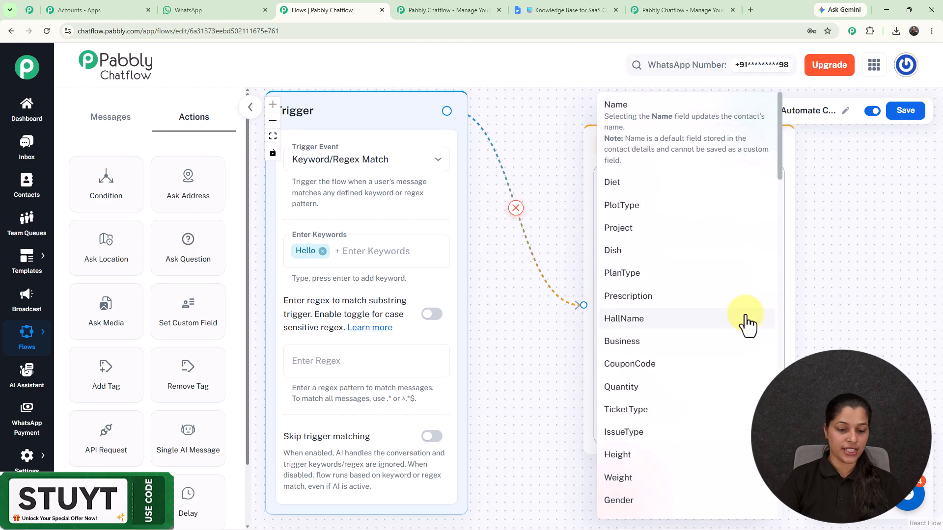
{"action": "scroll", "coordinate": [746, 321], "scroll_direction": "down", "scroll_amount": 10}
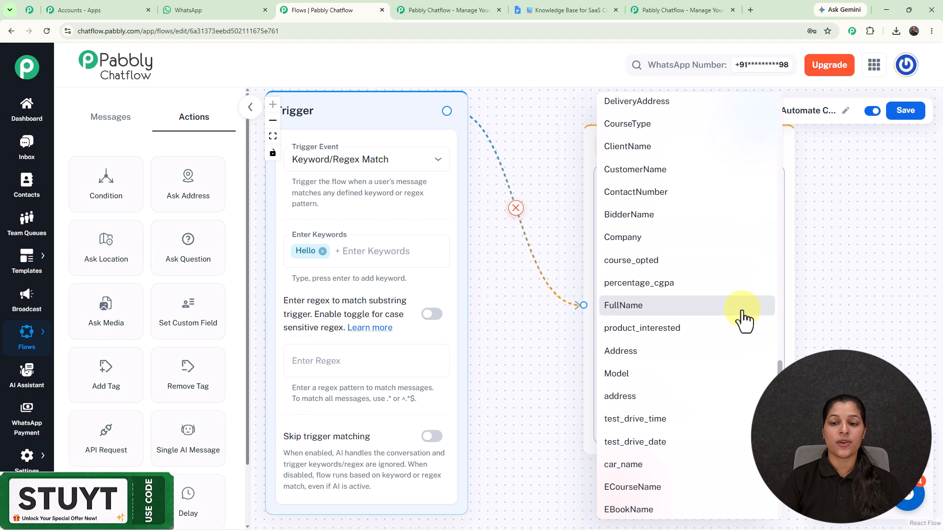
{"action": "left_click", "coordinate": [743, 320]}
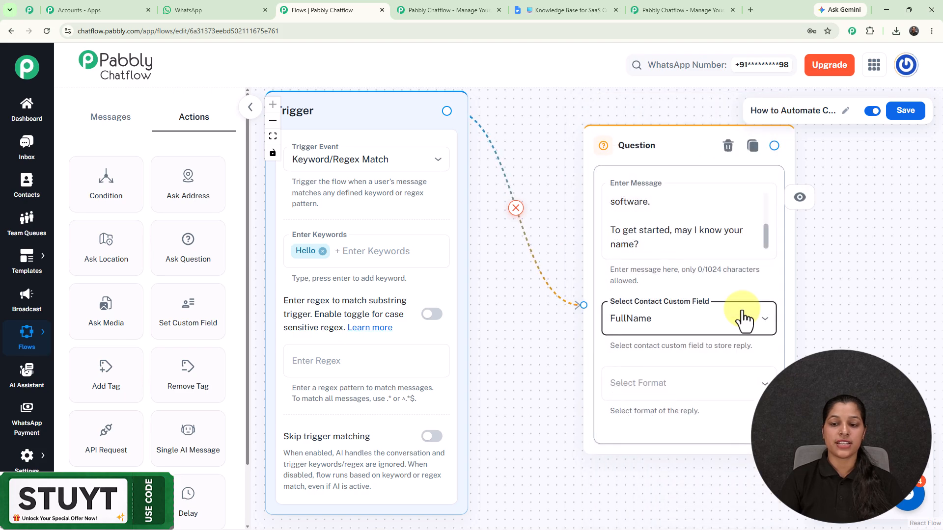
{"action": "left_click", "coordinate": [654, 391]}
{"action": "left_click", "coordinate": [613, 373]}
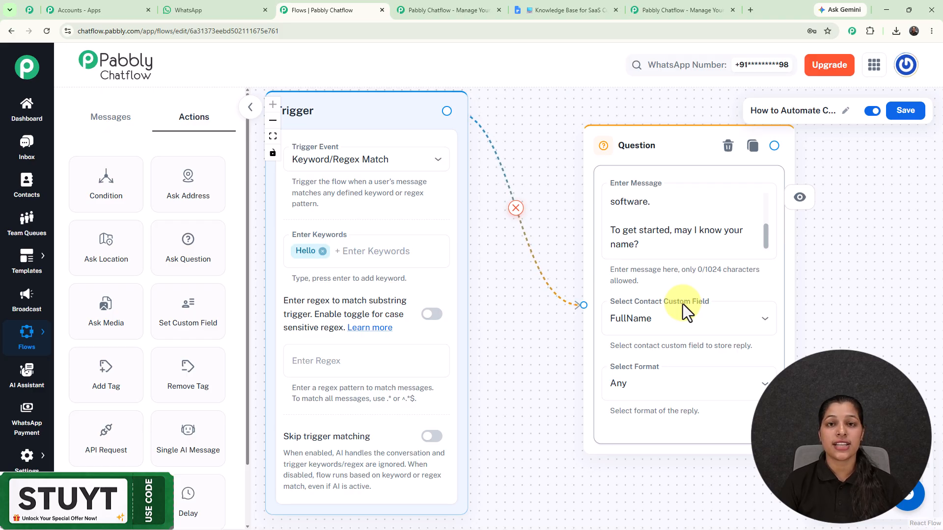
- Switch to the Contact Custom Fields settings and review the field list down to the option for adding more fields
{"action": "mouse_move", "coordinate": [43, 459]}
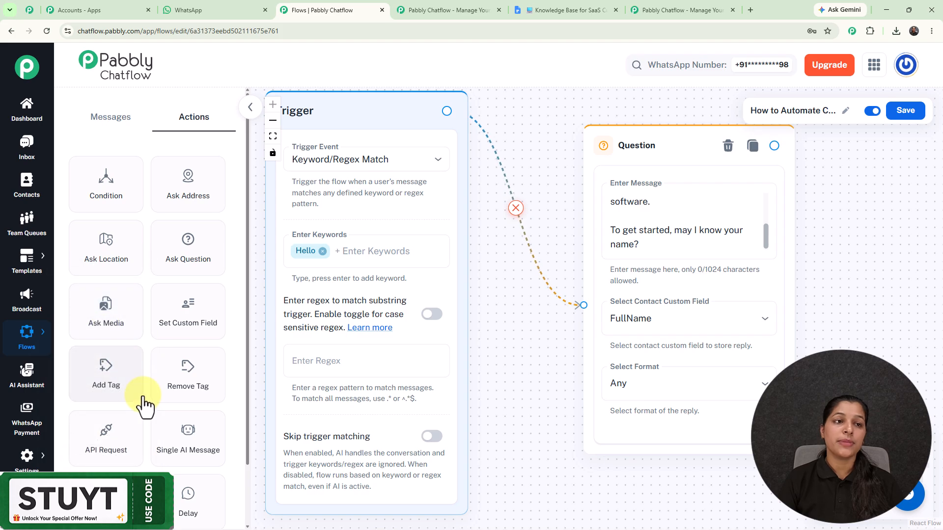
{"action": "left_click", "coordinate": [29, 8]}
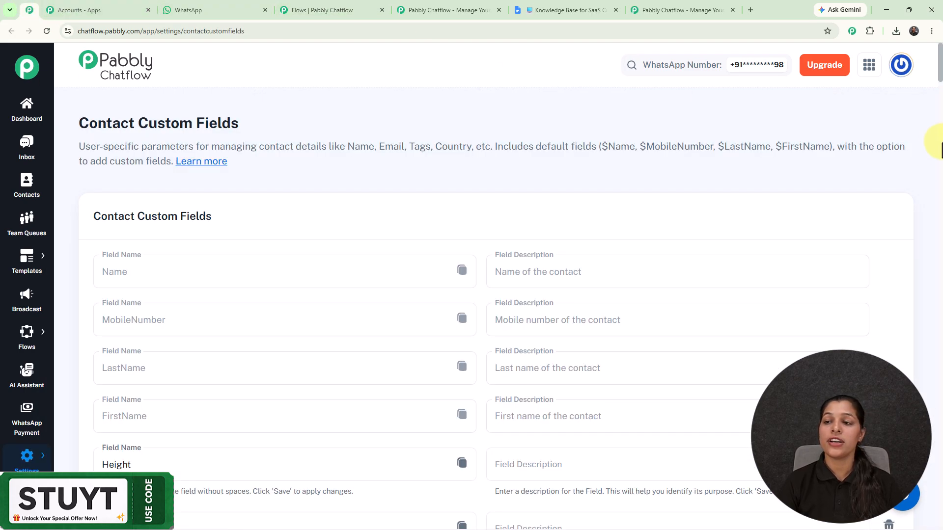
{"action": "scroll", "coordinate": [939, 147], "scroll_direction": "down", "scroll_amount": 5}
{"action": "scroll", "coordinate": [939, 145], "scroll_direction": "down", "scroll_amount": 20}
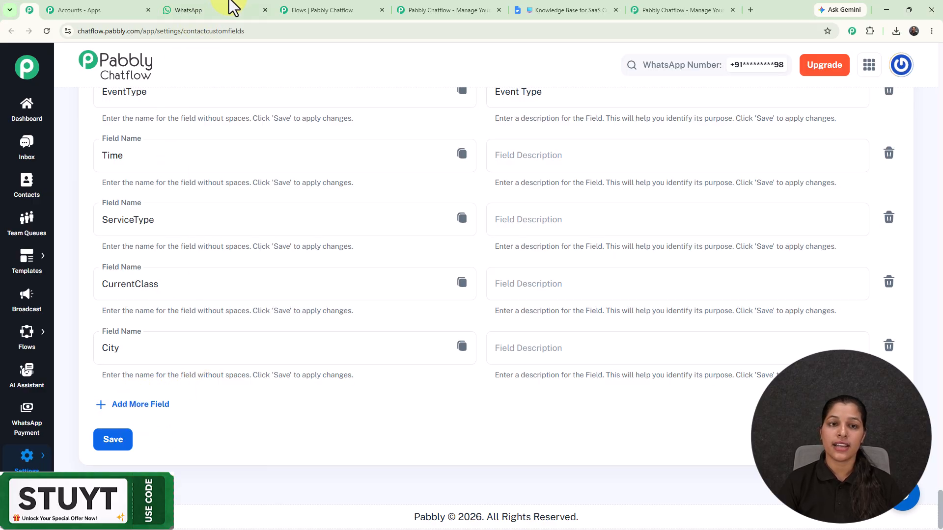
- Return to the flow builder, move the Question node closer to the trigger, and attach a List node to its output
{"action": "left_click", "coordinate": [307, 2]}
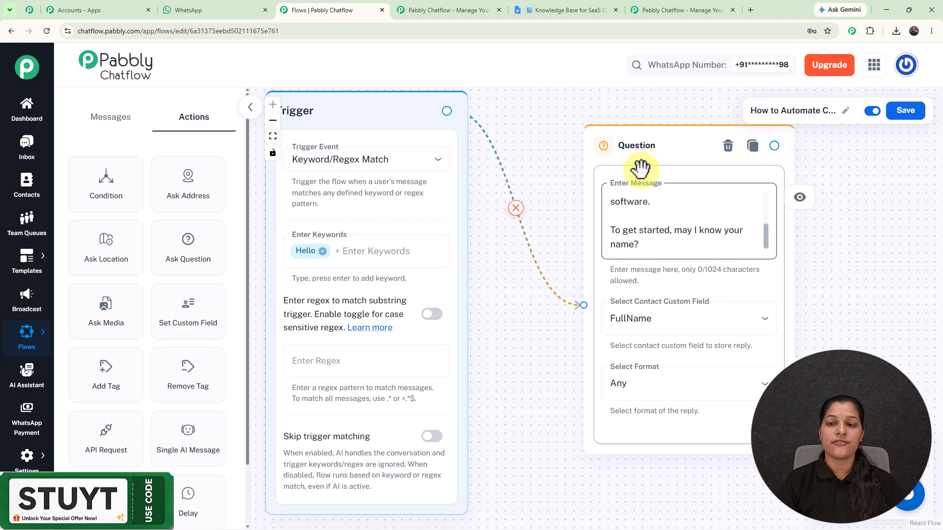
{"action": "left_click_drag", "start_coordinate": [638, 139], "coordinate": [592, 146]}
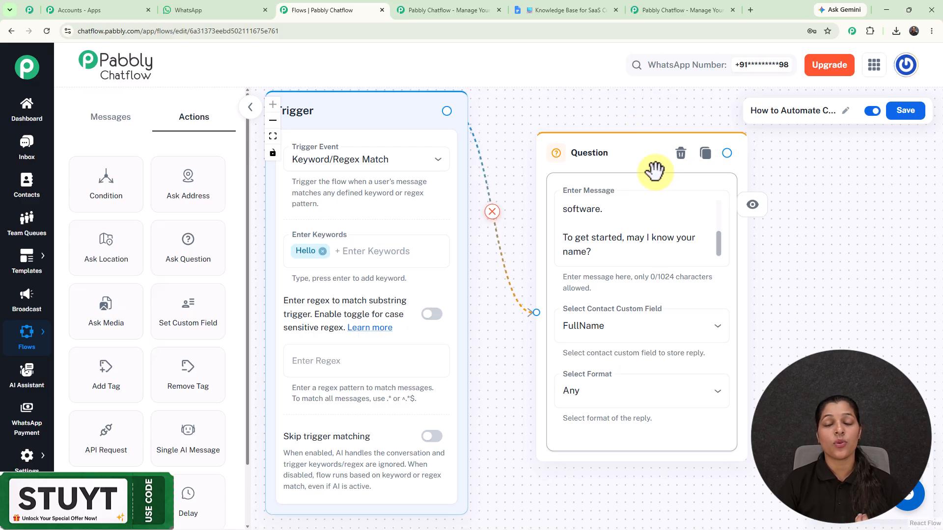
{"action": "left_click_drag", "start_coordinate": [725, 153], "coordinate": [837, 241]}
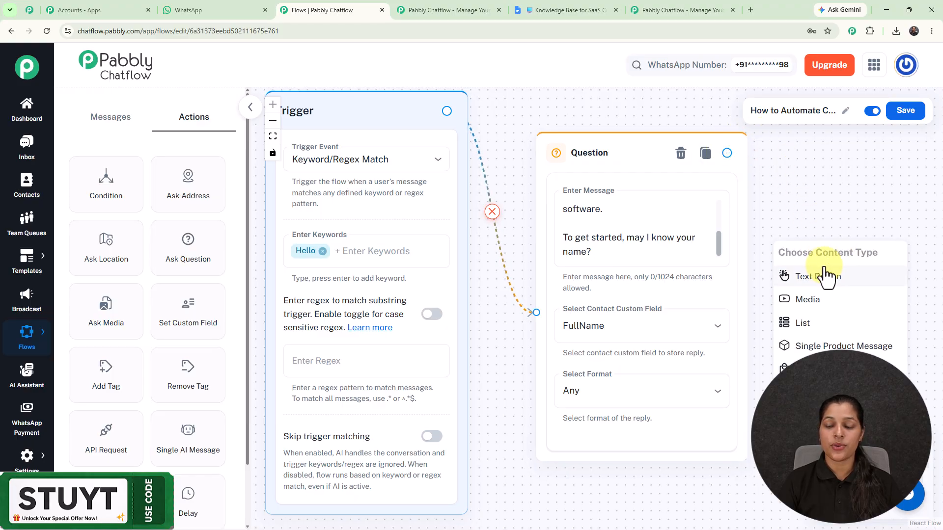
{"action": "left_click", "coordinate": [811, 279]}
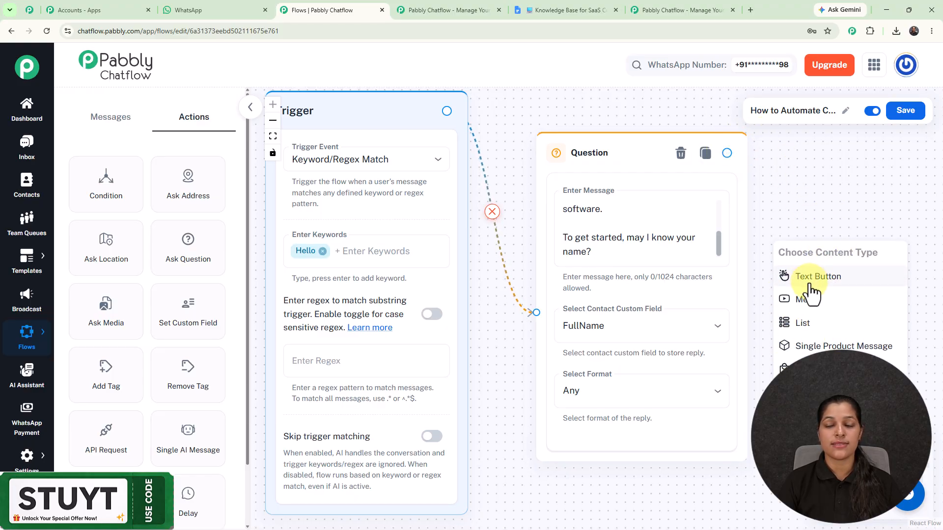
{"action": "left_click", "coordinate": [802, 323]}
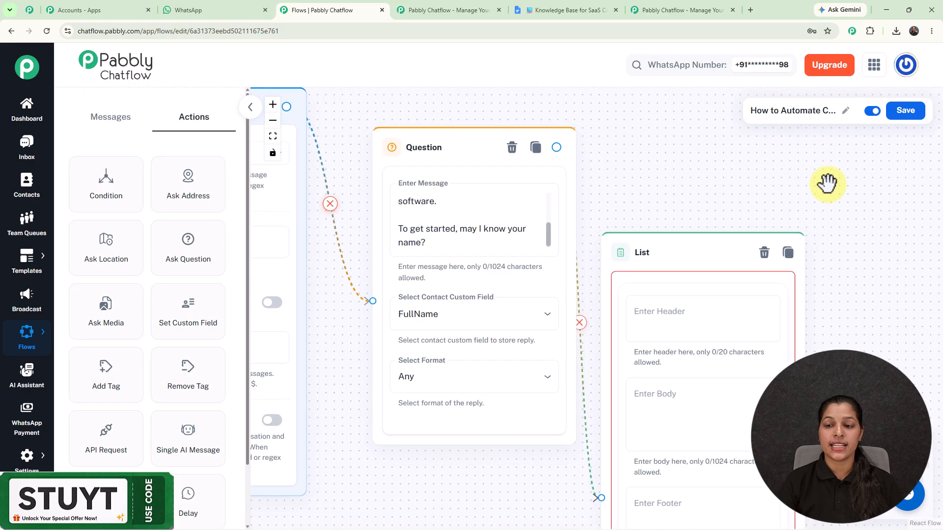
- Move the List node up above the Question node's level and fill its body with "_Thank you, $FullName!_ 😊 What can we help you with today?"
{"action": "scroll", "coordinate": [638, 236], "scroll_direction": "down", "scroll_amount": 3}
{"action": "left_click_drag", "start_coordinate": [640, 235], "coordinate": [648, 140]}
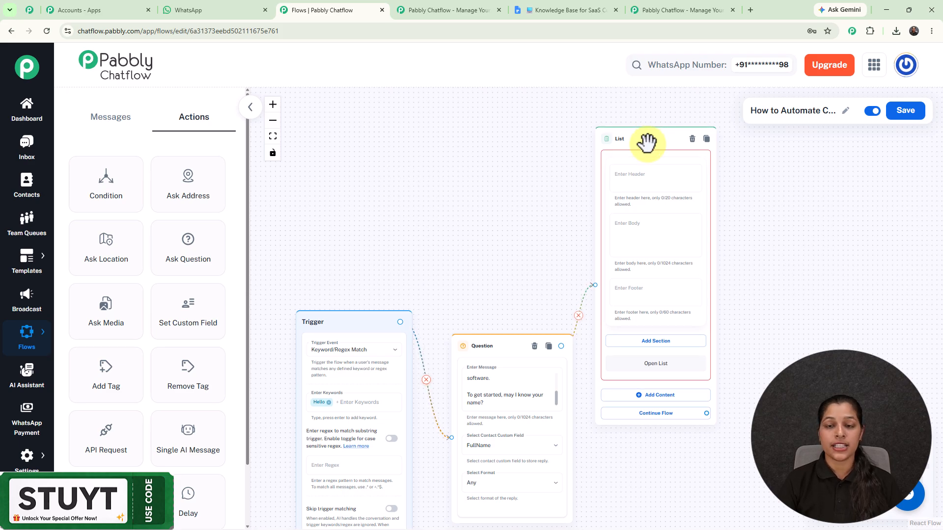
{"action": "scroll", "coordinate": [655, 231], "scroll_direction": "up", "scroll_amount": 3}
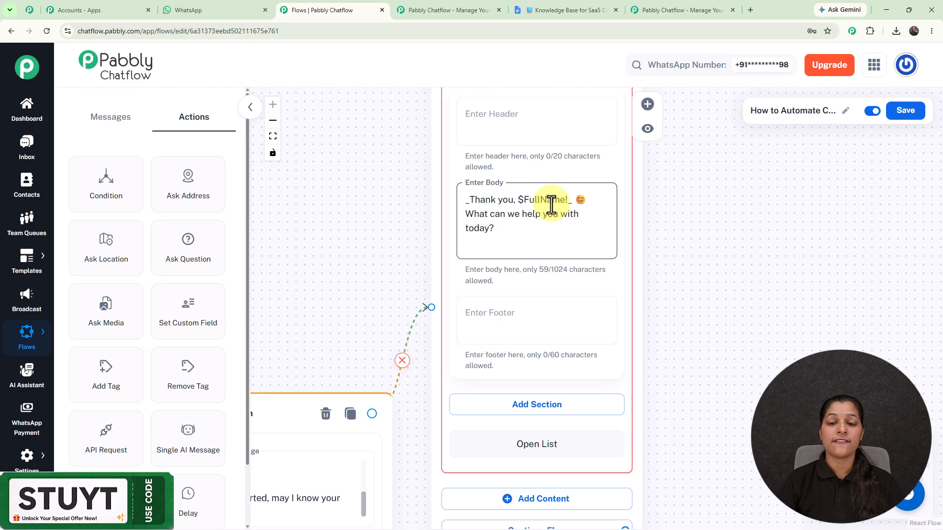
- Compare the contact custom field selected in the Question node with the variable used in the List node's body text
{"action": "scroll", "coordinate": [552, 205], "scroll_direction": "down", "scroll_amount": 3}
{"action": "left_click_drag", "start_coordinate": [421, 248], "coordinate": [452, 175]}
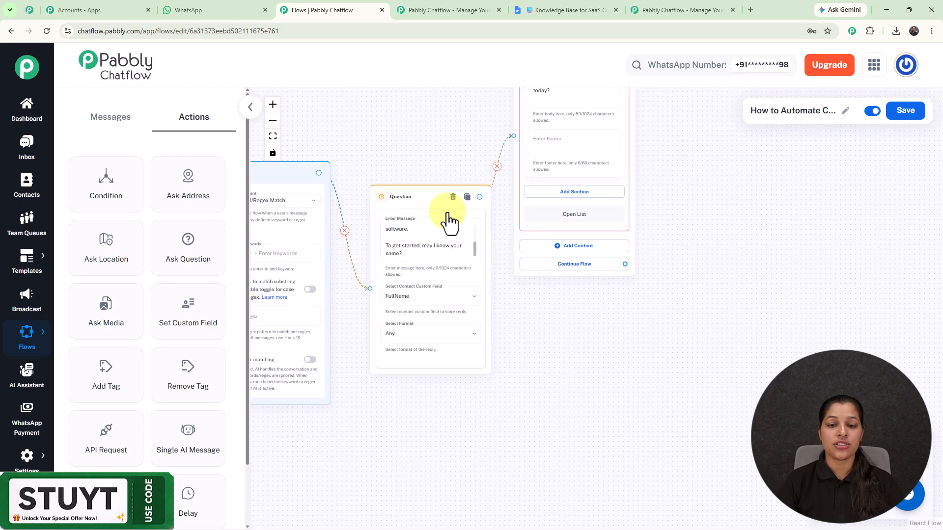
{"action": "scroll", "coordinate": [414, 297], "scroll_direction": "up", "scroll_amount": 3}
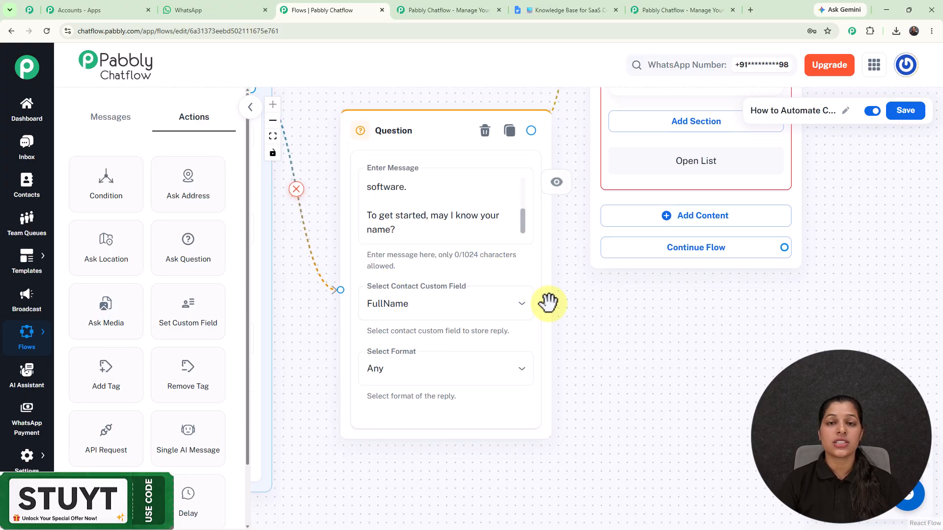
{"action": "scroll", "coordinate": [547, 301], "scroll_direction": "down", "scroll_amount": 3}
{"action": "left_click_drag", "start_coordinate": [709, 215], "coordinate": [602, 306]}
{"action": "scroll", "coordinate": [509, 155], "scroll_direction": "up", "scroll_amount": 4}
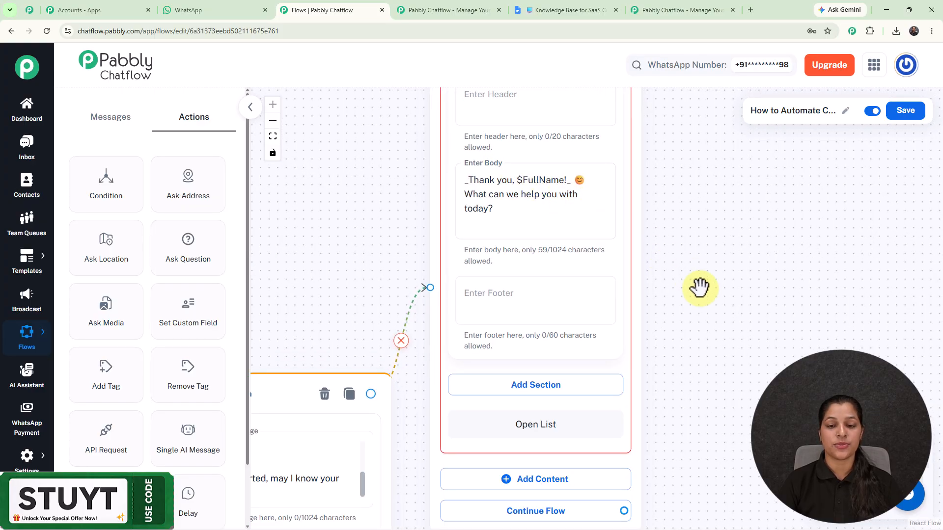
- Add a section to the List node and title it "Issues"
{"action": "scroll", "coordinate": [707, 319], "scroll_direction": "down", "scroll_amount": 3}
{"action": "left_click_drag", "start_coordinate": [710, 324], "coordinate": [608, 191]}
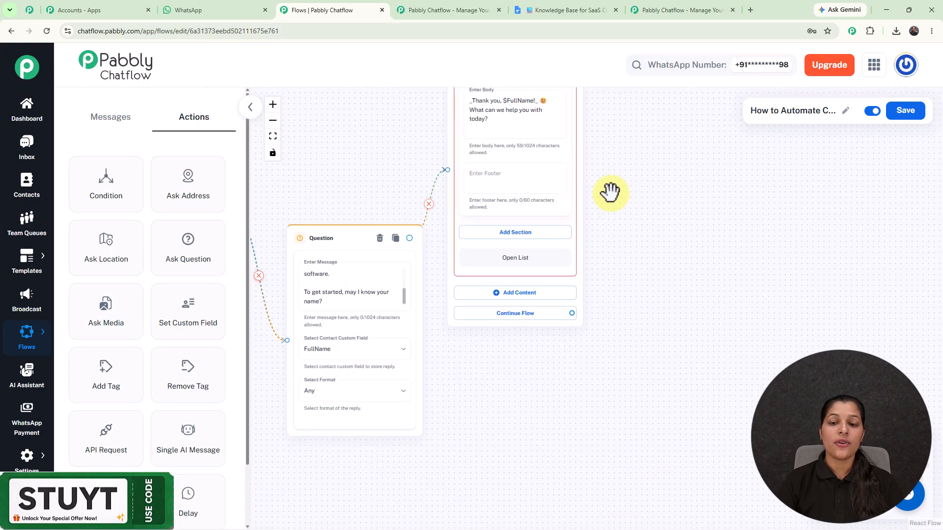
{"action": "left_click", "coordinate": [519, 234]}
{"action": "left_click", "coordinate": [509, 248]}
{"action": "scroll", "coordinate": [510, 248], "scroll_direction": "up", "scroll_amount": 3}
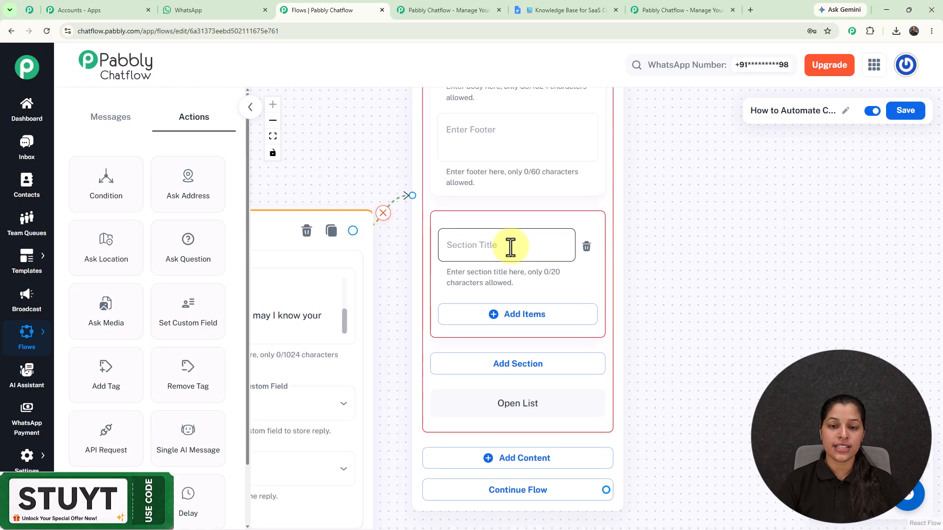
{"action": "left_click", "coordinate": [510, 248]}
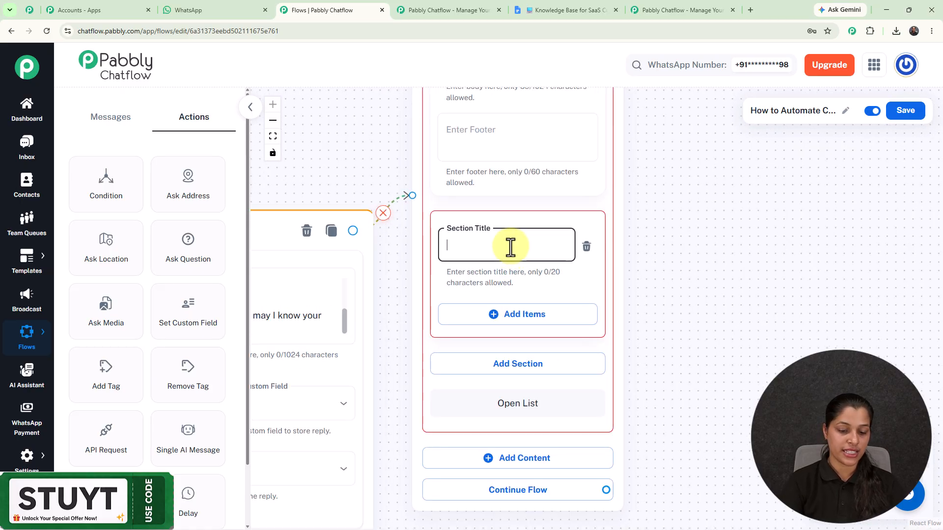
{"action": "type", "text": "I"}
{"action": "key", "text": "BackSpace"}
{"action": "type", "text": "I"}
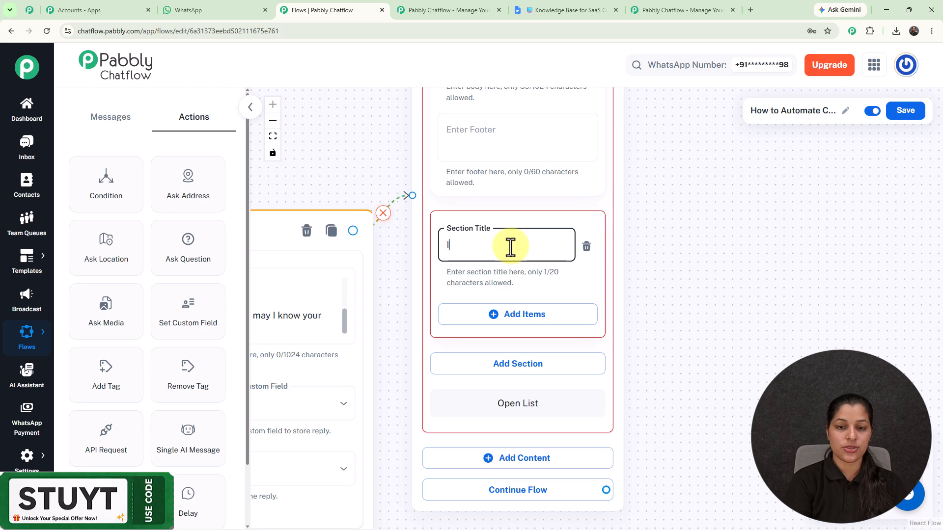
{"action": "type", "text": "ssues"}
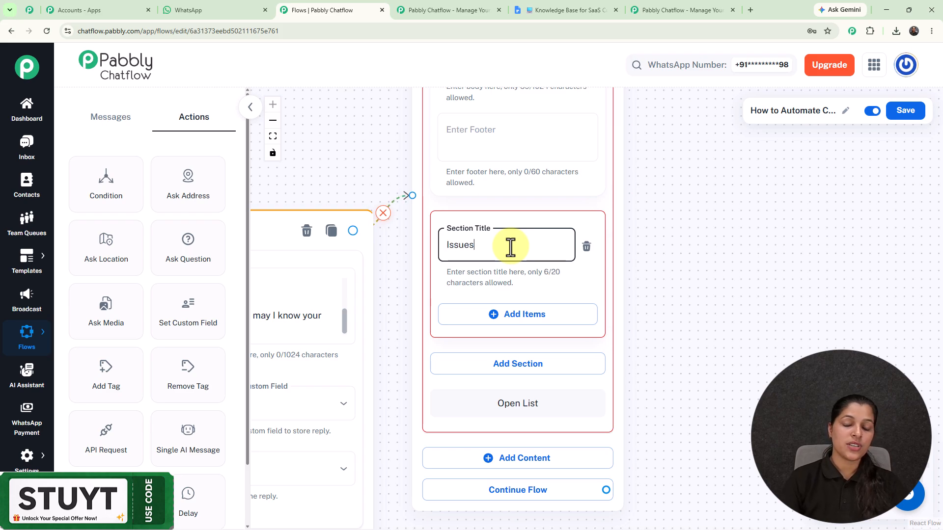
- Add three items to the Issues section titled "🔑 Login Issues", "⚙️ Setup Support" and "🔗 Integration Help"
{"action": "left_click", "coordinate": [495, 320]}
{"action": "left_click_drag", "start_coordinate": [711, 326], "coordinate": [779, 210]}
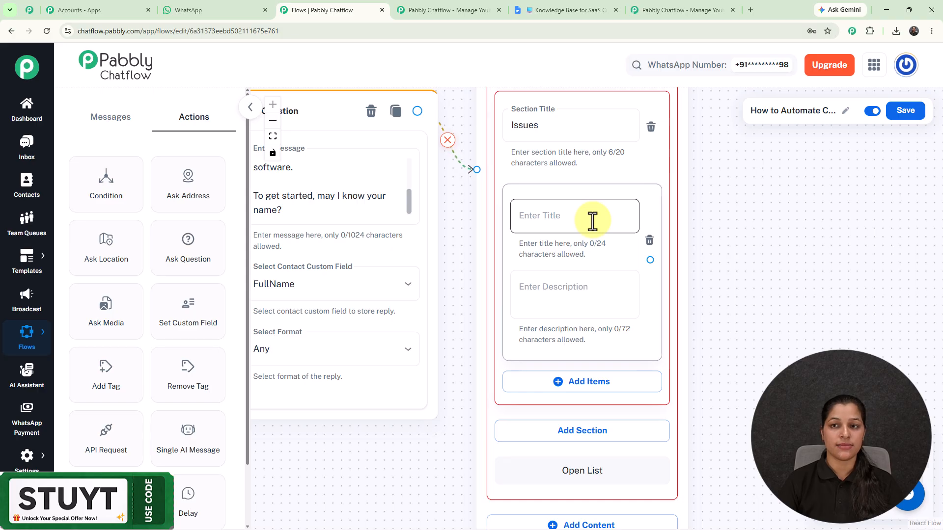
{"action": "left_click", "coordinate": [592, 221]}
{"action": "type", "text": "🔑 Login Issues"}
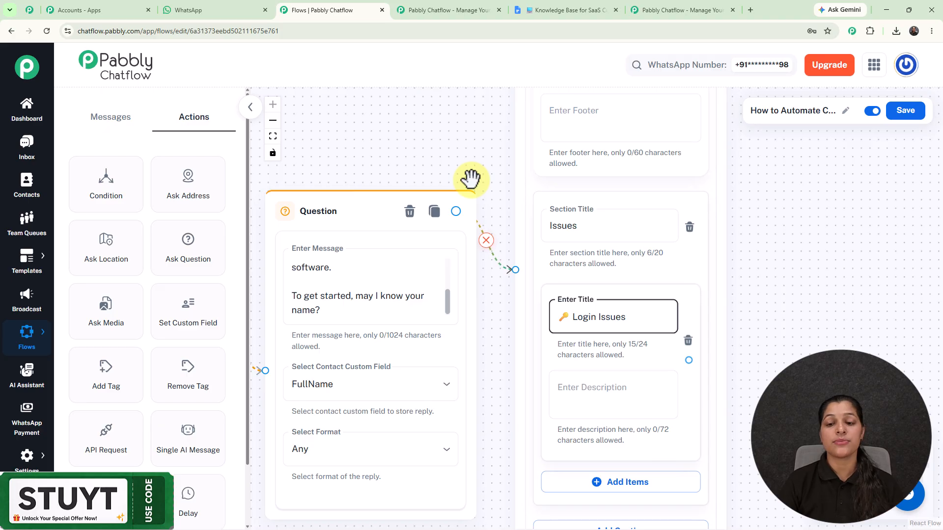
{"action": "scroll", "coordinate": [470, 180], "scroll_direction": "down", "scroll_amount": 3}
{"action": "scroll", "coordinate": [470, 180], "scroll_direction": "down", "scroll_amount": 2}
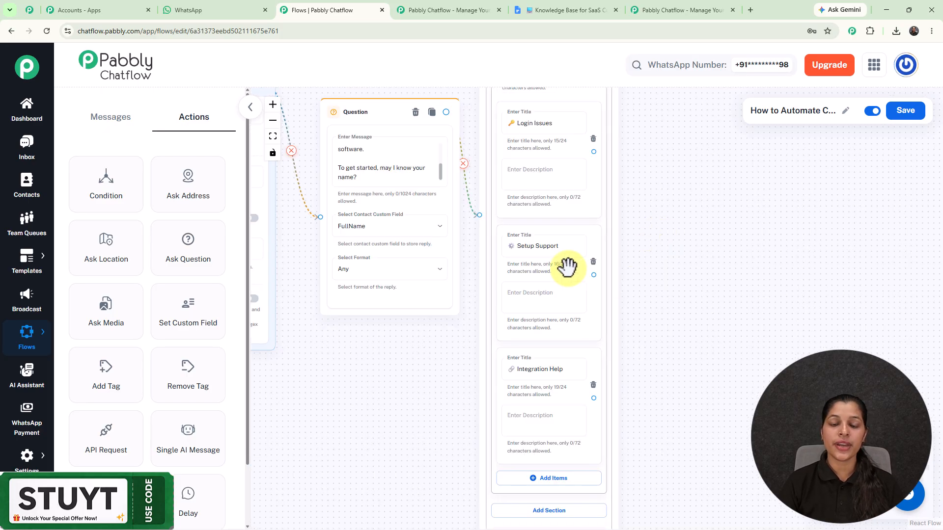
{"action": "scroll", "coordinate": [567, 266], "scroll_direction": "up", "scroll_amount": 2}
{"action": "left_click", "coordinate": [562, 248]}
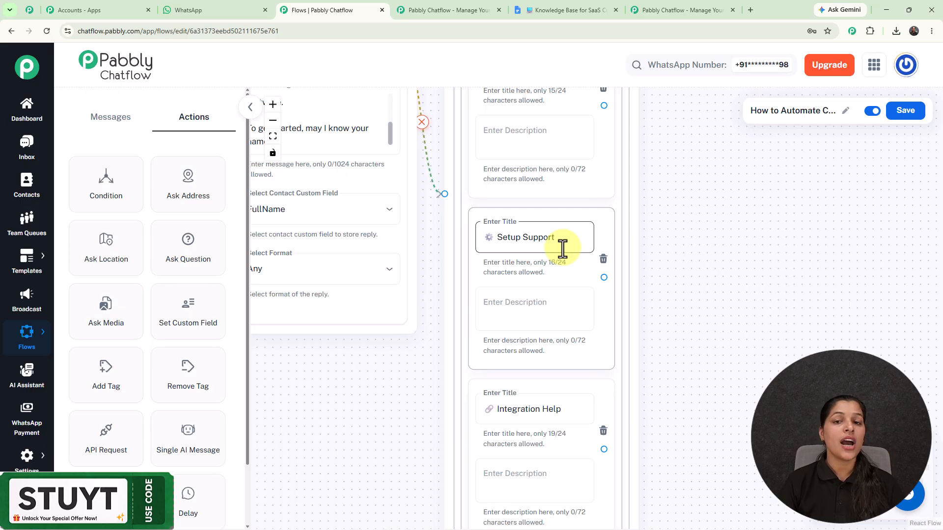
- Add a Set Custom Field node, connect the Login Issues item to it, and choose IssueType as its contact custom field
{"action": "scroll", "coordinate": [562, 247], "scroll_direction": "down", "scroll_amount": 2}
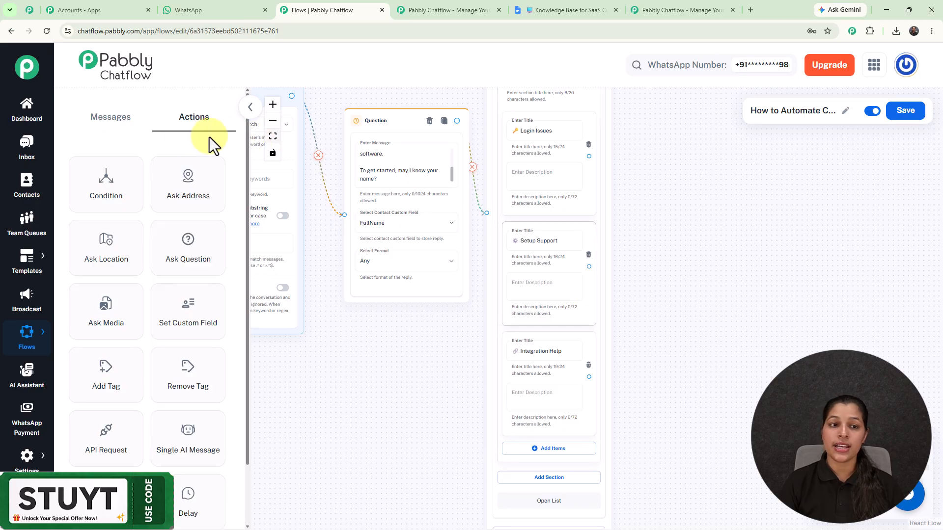
{"action": "left_click_drag", "start_coordinate": [185, 330], "coordinate": [638, 108]}
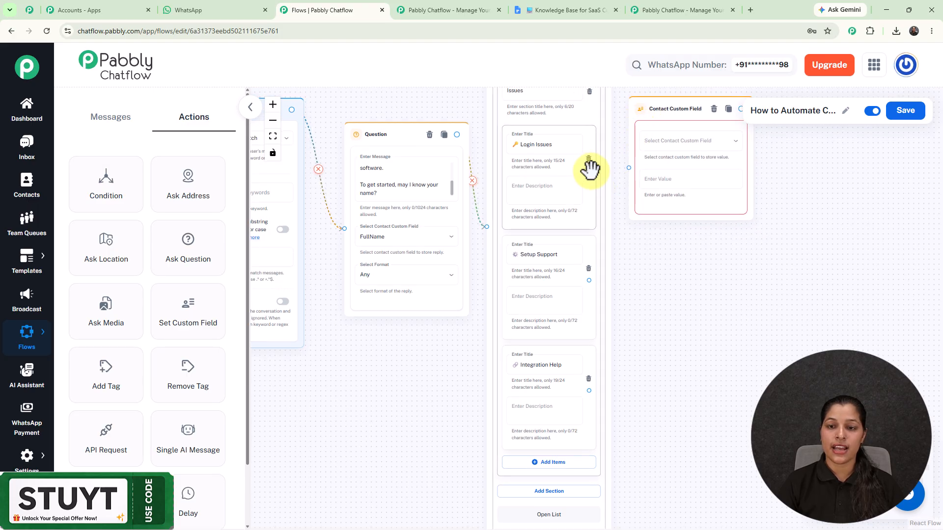
{"action": "left_click_drag", "start_coordinate": [589, 168], "coordinate": [634, 165]}
{"action": "left_click", "coordinate": [697, 143]}
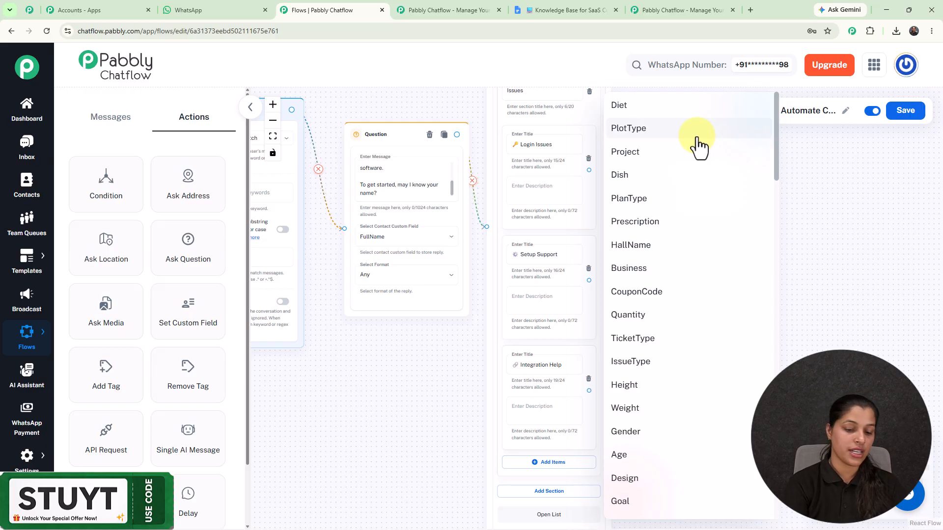
{"action": "key", "text": "i"}
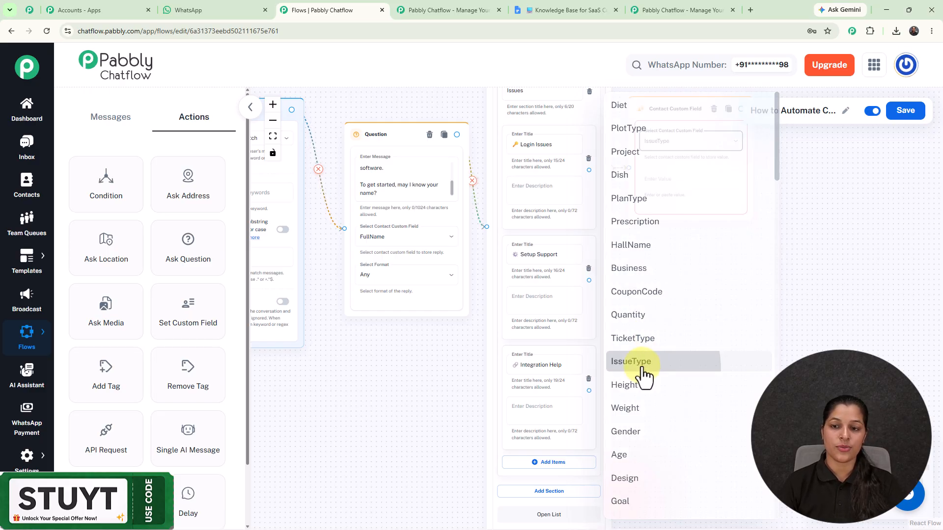
{"action": "left_click", "coordinate": [643, 367]}
- Copy the "🔑 Login Issues" item title into the Contact Custom Field node's value
{"action": "triple_click", "coordinate": [539, 148]}
{"action": "key", "text": "ctrl+c"}
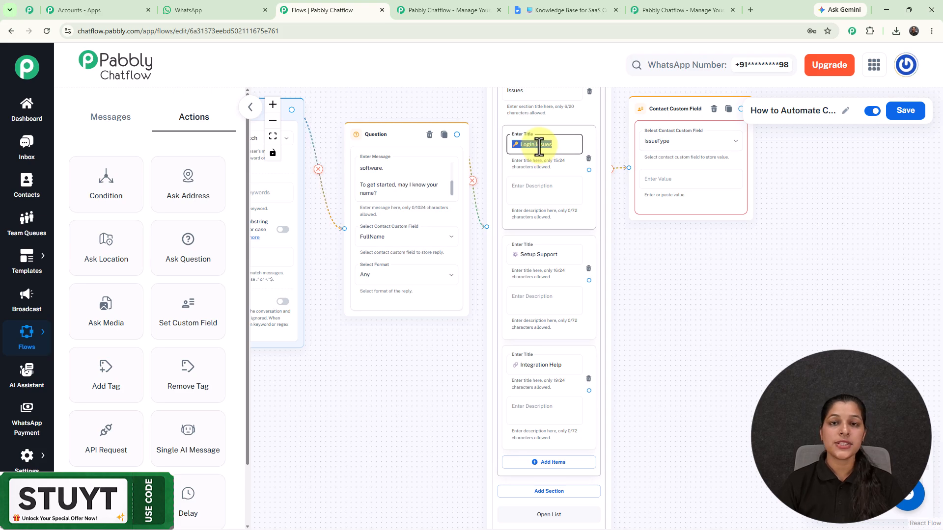
{"action": "left_click", "coordinate": [697, 178]}
{"action": "key", "text": "ctrl+v"}
{"action": "scroll", "coordinate": [699, 175], "scroll_direction": "up", "scroll_amount": 3}
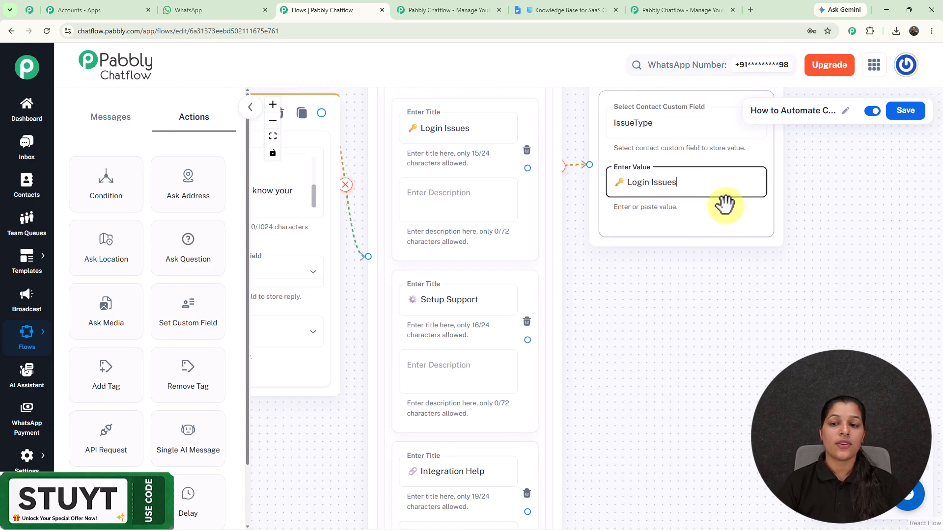
- Give the Setup Support and Integration Help items their own Contact Custom Field nodes storing each title in IssueType
{"action": "scroll", "coordinate": [724, 203], "scroll_direction": "down", "scroll_amount": 3}
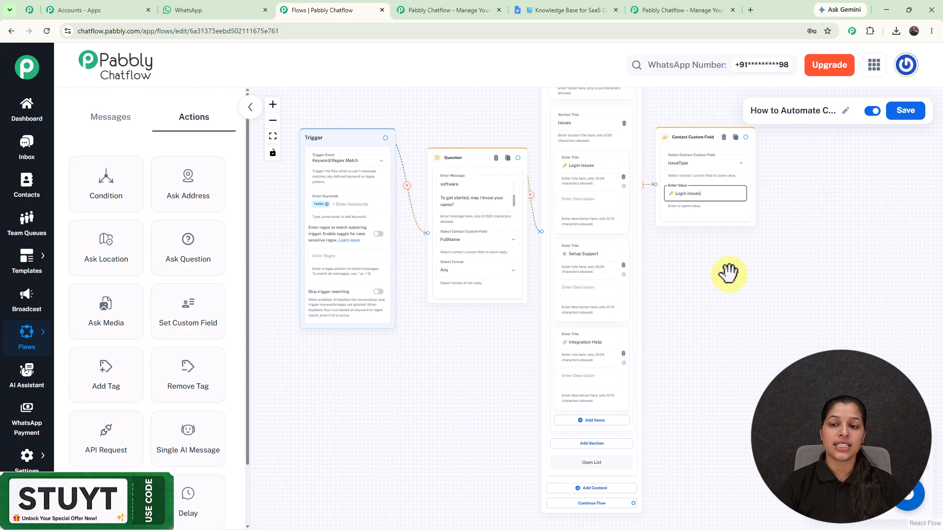
{"action": "scroll", "coordinate": [728, 273], "scroll_direction": "down", "scroll_amount": 3}
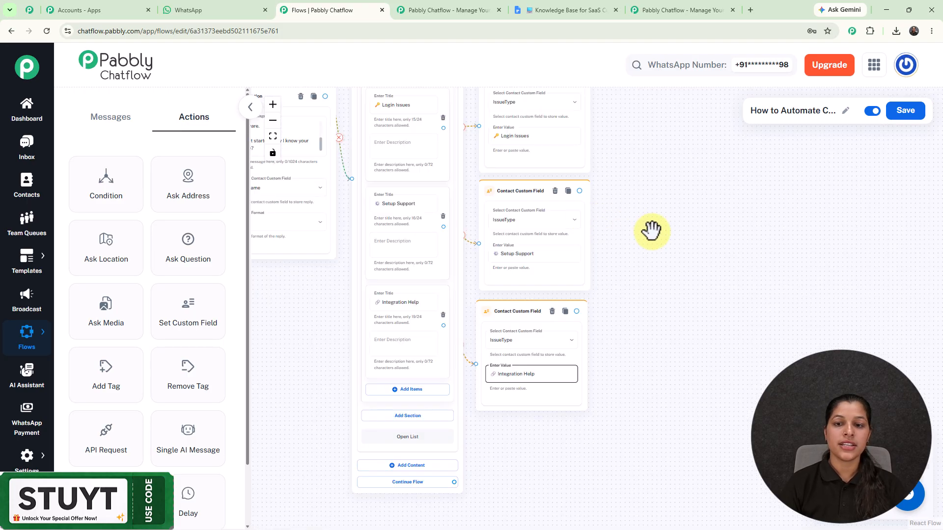
{"action": "scroll", "coordinate": [652, 227], "scroll_direction": "down", "scroll_amount": 2}
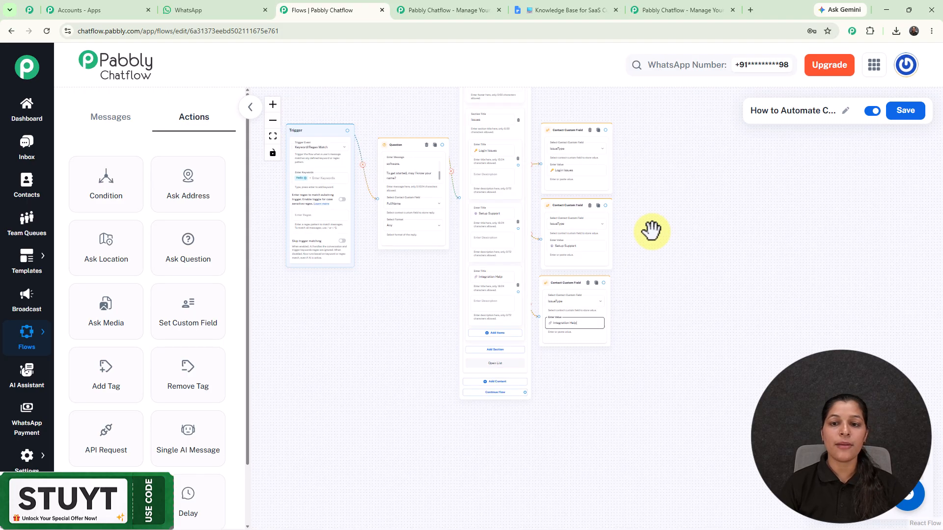
{"action": "left_click_drag", "start_coordinate": [652, 228], "coordinate": [607, 254]}
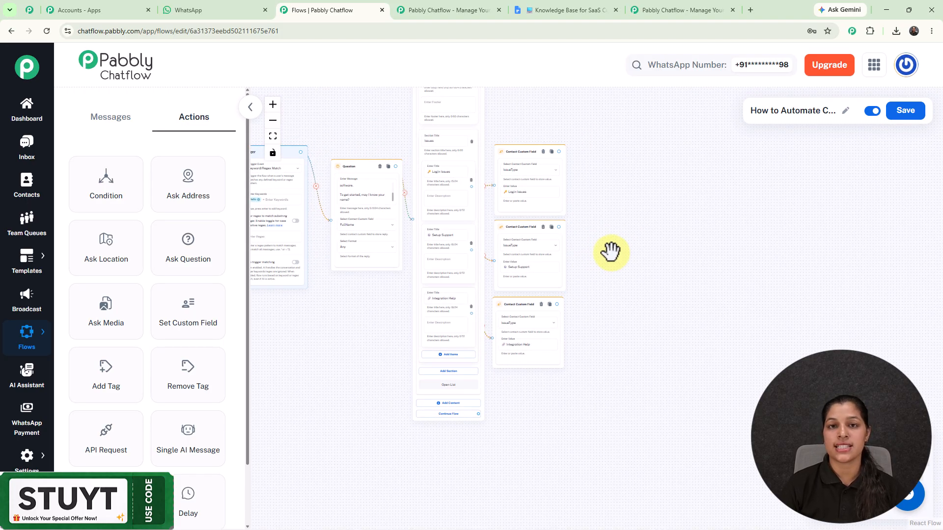
- Attach a Text Button node to the output of the Login Issues custom field node
{"action": "scroll", "coordinate": [610, 252], "scroll_direction": "up", "scroll_amount": 2}
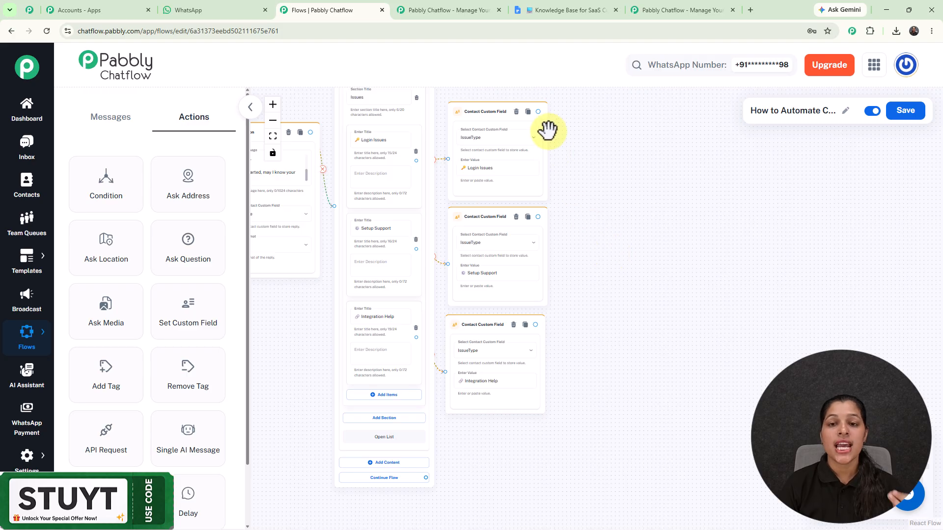
{"action": "left_click_drag", "start_coordinate": [538, 112], "coordinate": [658, 207]}
{"action": "scroll", "coordinate": [658, 225], "scroll_direction": "up", "scroll_amount": 4}
{"action": "left_click", "coordinate": [640, 233]}
- Fill the Text Button node with the message starting "_Thanks for sharing that._" and add buttons "Get Instant Help" and "Connect Support"
{"action": "scroll", "coordinate": [656, 236], "scroll_direction": "down", "scroll_amount": 3}
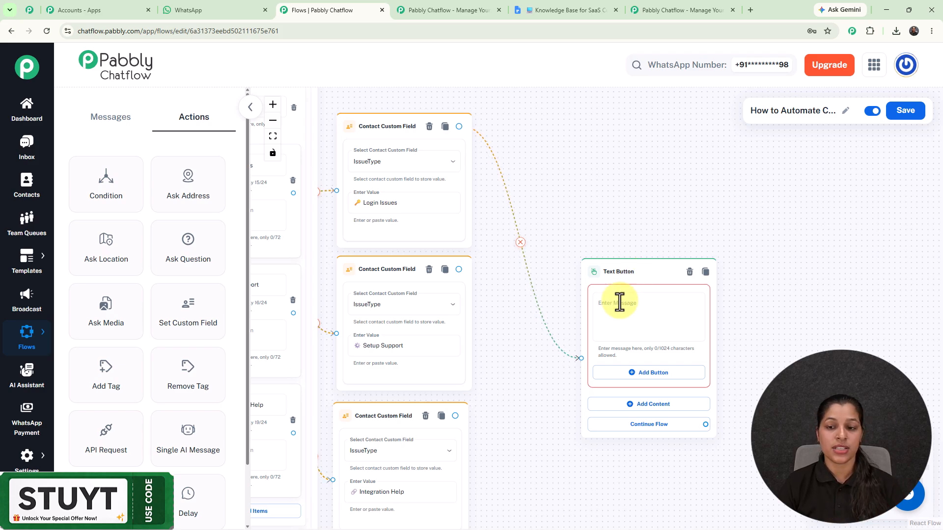
{"action": "scroll", "coordinate": [647, 306], "scroll_direction": "up", "scroll_amount": 2}
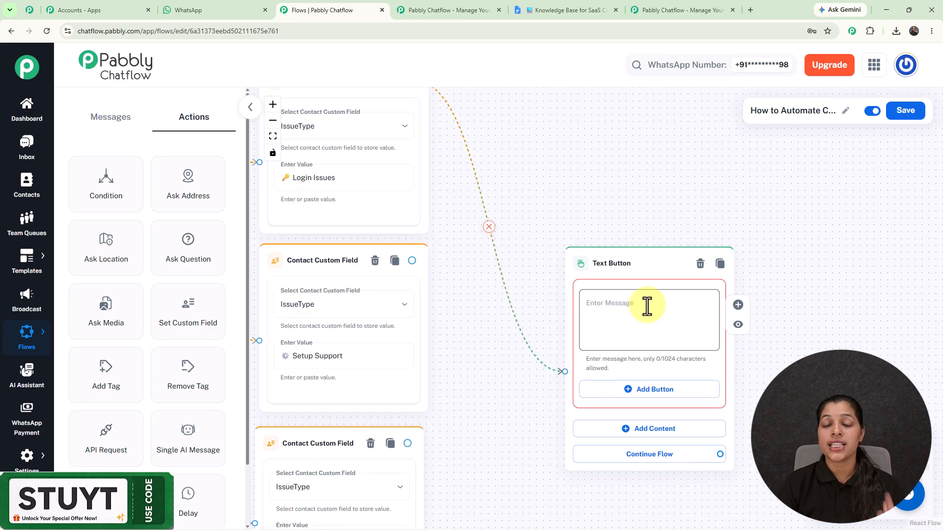
{"action": "left_click", "coordinate": [639, 391]}
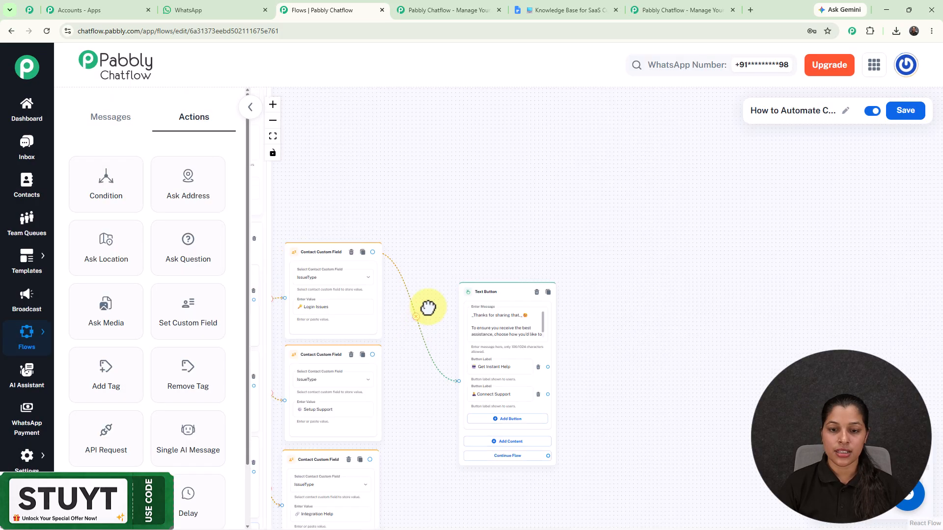
- Connect the Setup Support and Integration Help custom field nodes to the Text Button node
{"action": "left_click_drag", "start_coordinate": [428, 307], "coordinate": [469, 270]}
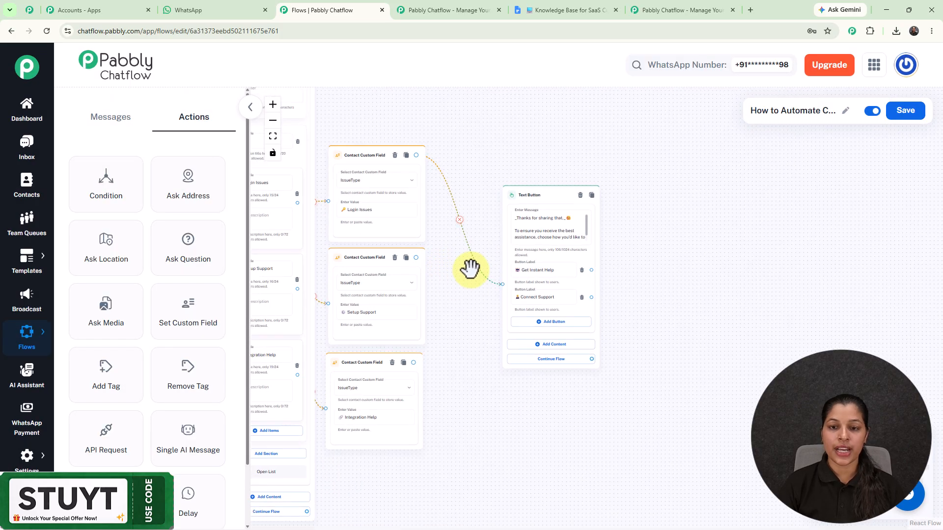
{"action": "scroll", "coordinate": [469, 269], "scroll_direction": "up", "scroll_amount": 4}
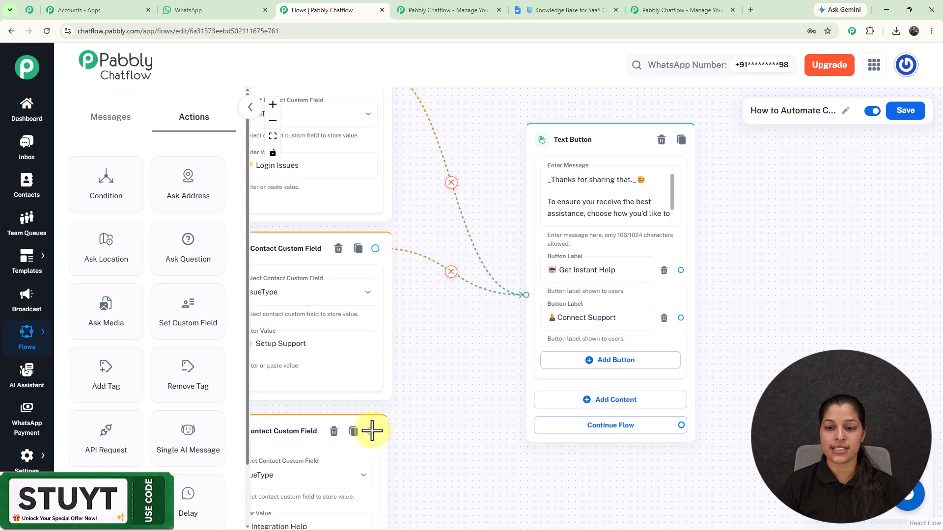
{"action": "left_click_drag", "start_coordinate": [526, 294], "coordinate": [526, 295]}
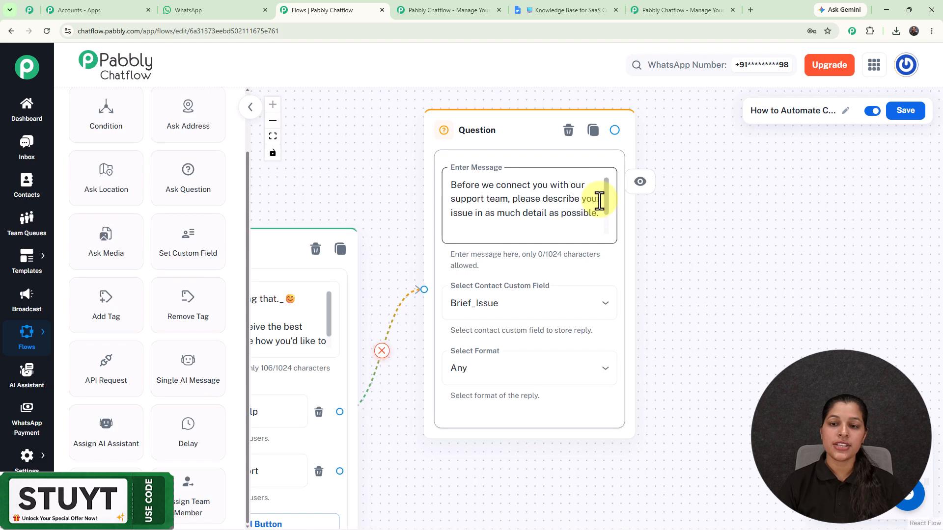
- Read through the new Question node's message that asks the customer to describe the issue
{"action": "left_click", "coordinate": [607, 207]}
{"action": "scroll", "coordinate": [609, 216], "scroll_direction": "down", "scroll_amount": 2}
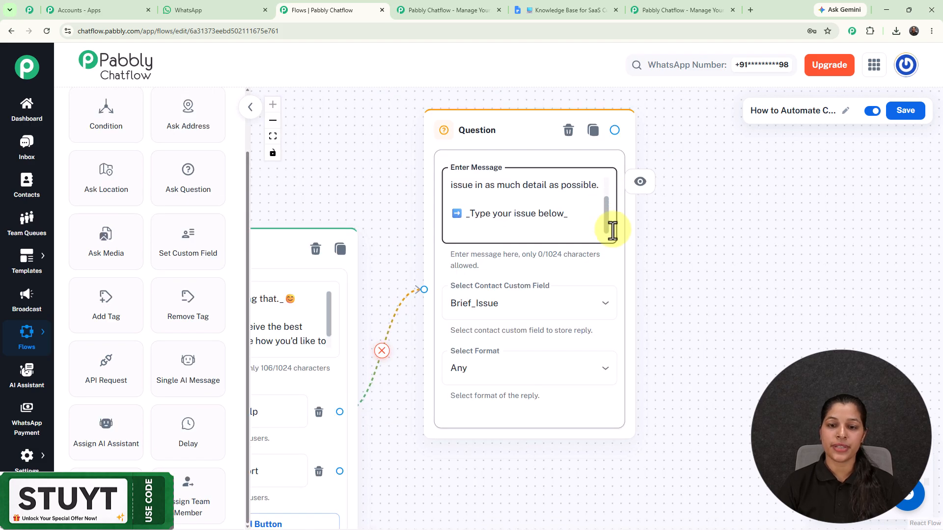
{"action": "scroll", "coordinate": [543, 224], "scroll_direction": "down", "scroll_amount": 3}
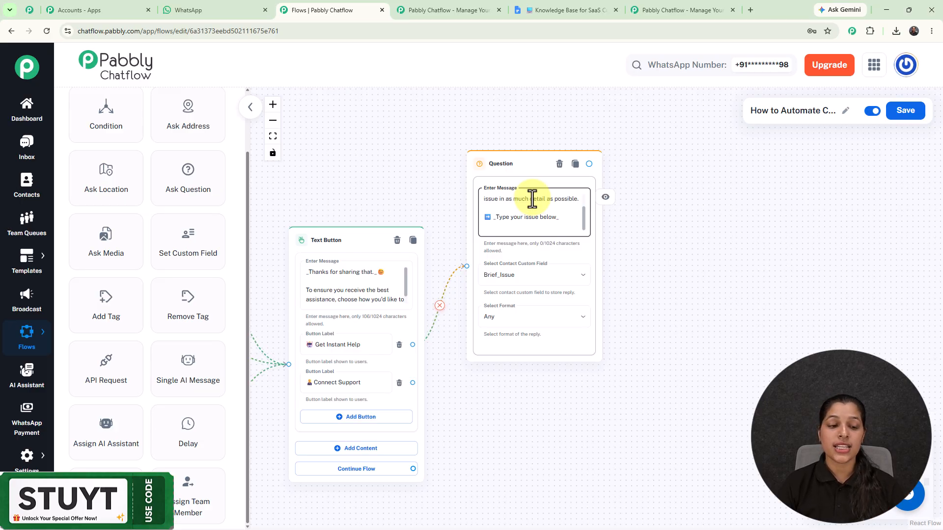
- Add an Assign AI Assistant node and connect the issue-description Question node's output to it
{"action": "left_click_drag", "start_coordinate": [105, 432], "coordinate": [656, 185]}
{"action": "mouse_move", "coordinate": [589, 163]}
{"action": "left_mouse_down"}
{"action": "mouse_move", "coordinate": [638, 258]}
{"action": "mouse_move", "coordinate": [658, 256]}
{"action": "left_mouse_up"}
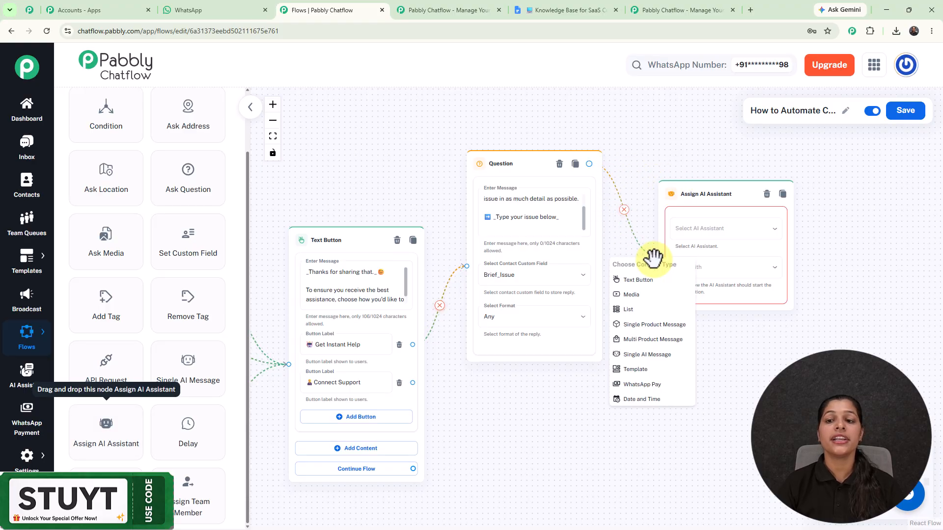
{"action": "left_click", "coordinate": [648, 157]}
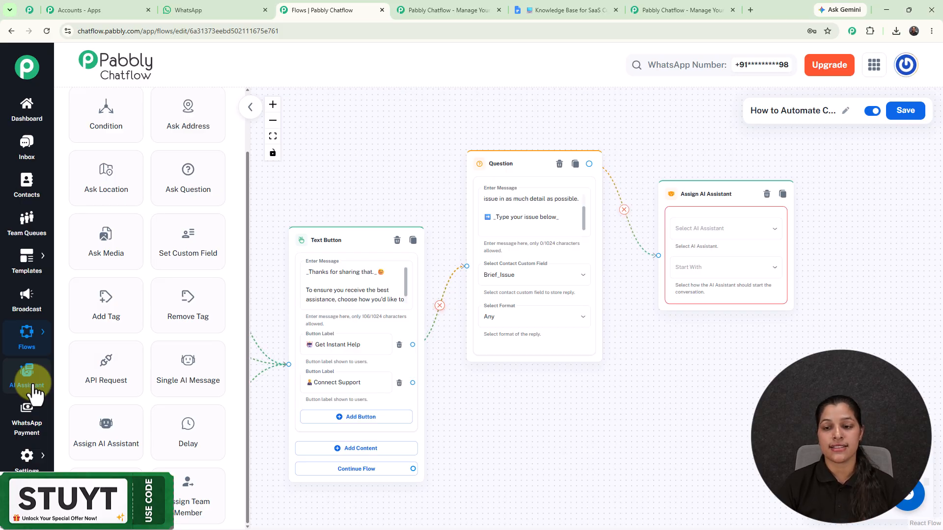
- Set the Assign AI Assistant node to use the Saas AI assistant and start with Use Client Message
{"action": "left_click", "coordinate": [700, 235]}
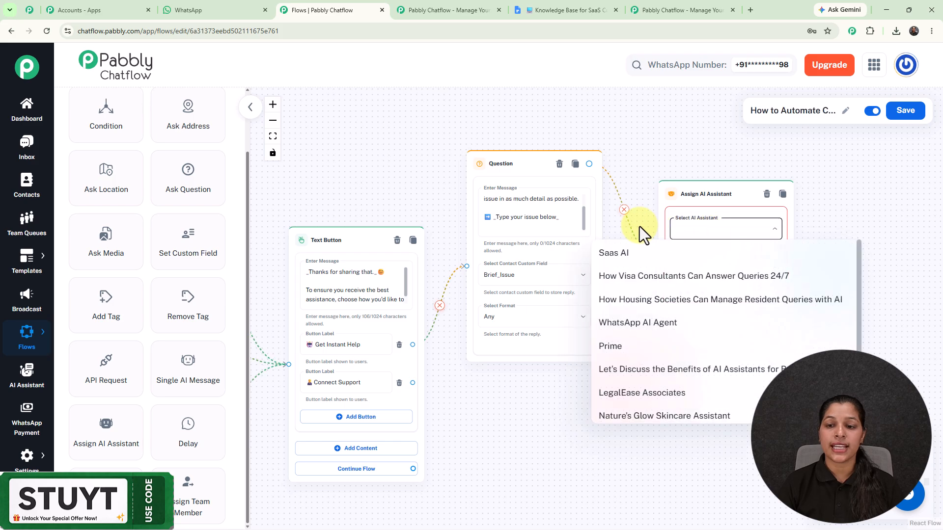
{"action": "left_click", "coordinate": [616, 259]}
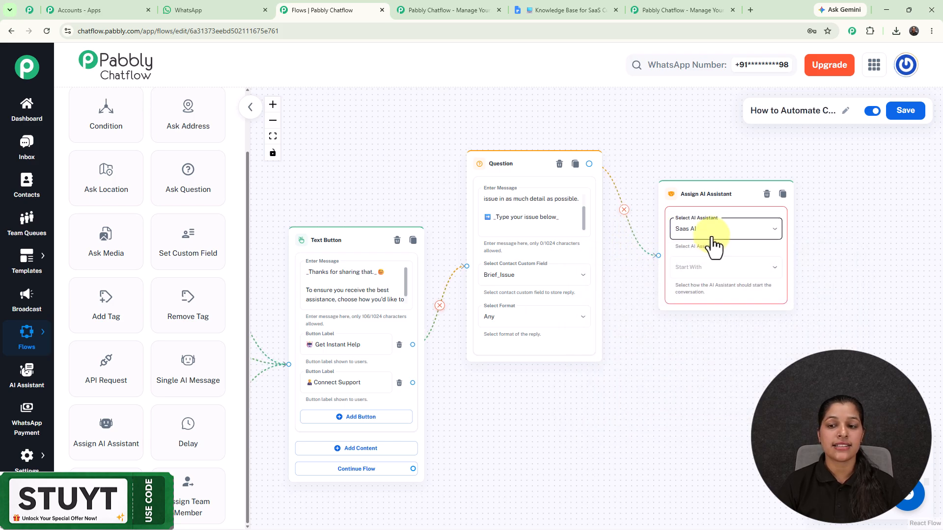
{"action": "scroll", "coordinate": [648, 193], "scroll_direction": "up", "scroll_amount": 4}
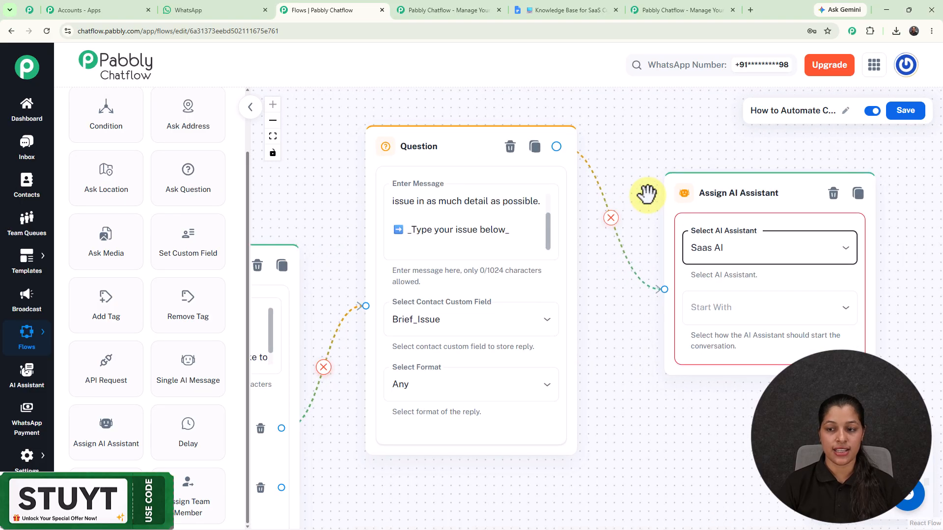
{"action": "left_click", "coordinate": [779, 315]}
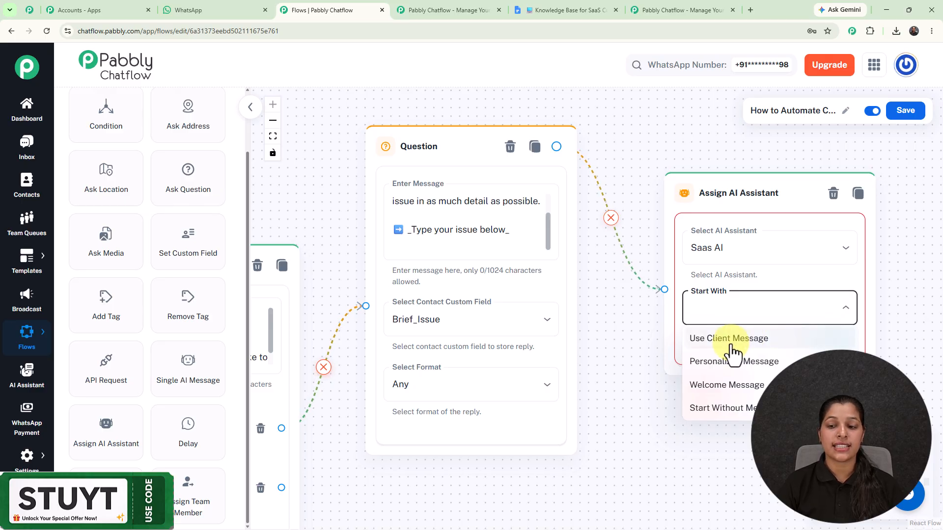
{"action": "left_click", "coordinate": [732, 339]}
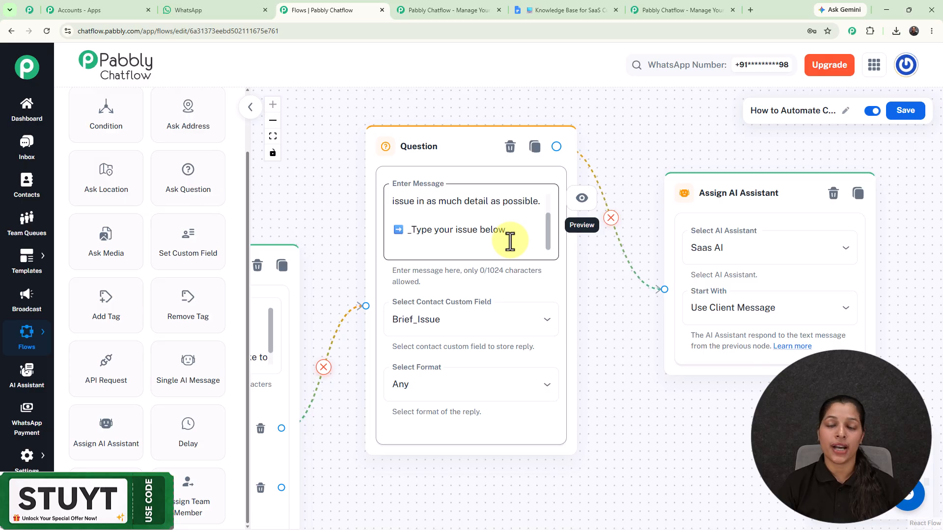
- Add a Text Button node from the Connect Support button, with the support contact message starting "_Our support team is ready to assist you_."
{"action": "scroll", "coordinate": [510, 240], "scroll_direction": "down", "scroll_amount": 3}
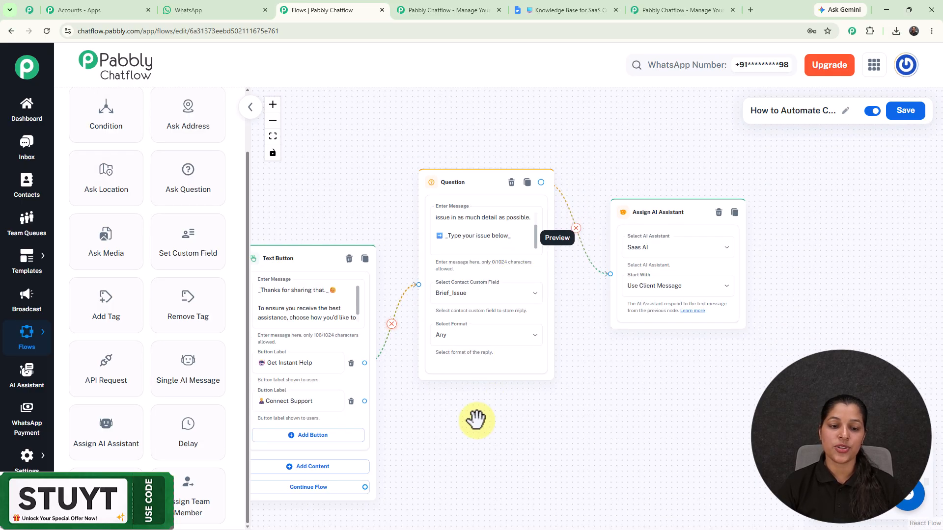
{"action": "left_click_drag", "start_coordinate": [476, 419], "coordinate": [574, 261]}
{"action": "left_click", "coordinate": [388, 234]}
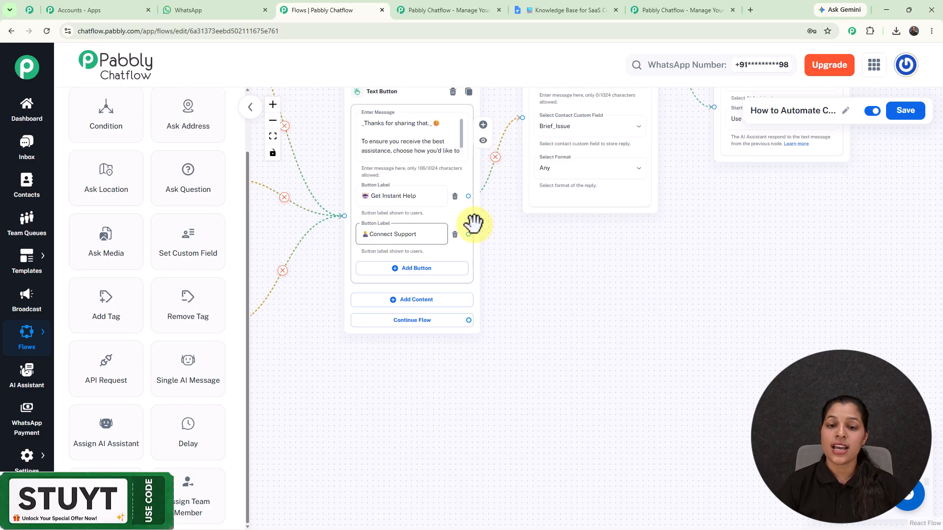
{"action": "left_click_drag", "start_coordinate": [467, 234], "coordinate": [574, 270]}
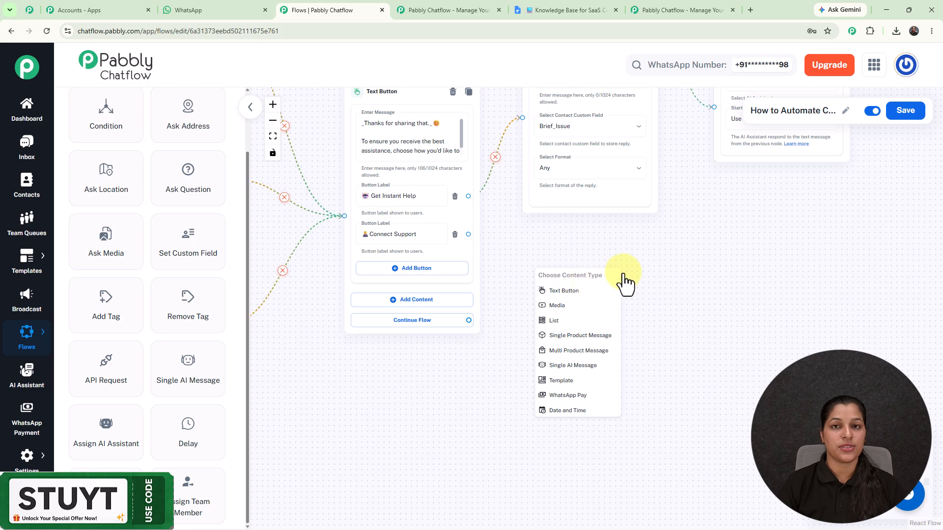
{"action": "left_click", "coordinate": [564, 290]}
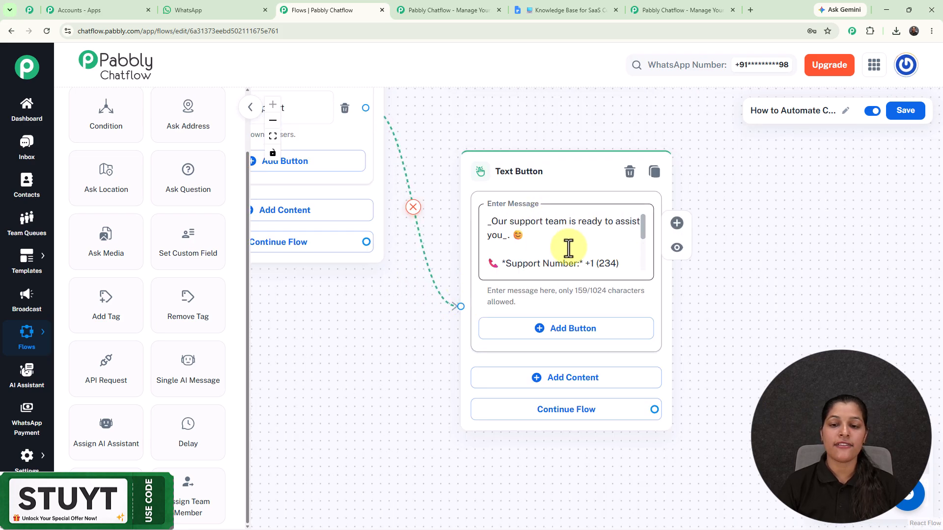
- Read the rest of the support contact message and review the whole flow from the trigger to the AI assistant and support branches
{"action": "scroll", "coordinate": [644, 240], "scroll_direction": "down", "scroll_amount": 3}
{"action": "scroll", "coordinate": [467, 169], "scroll_direction": "down", "scroll_amount": 5}
{"action": "left_click_drag", "start_coordinate": [566, 153], "coordinate": [705, 267]}
{"action": "scroll", "coordinate": [705, 266], "scroll_direction": "down", "scroll_amount": 2}
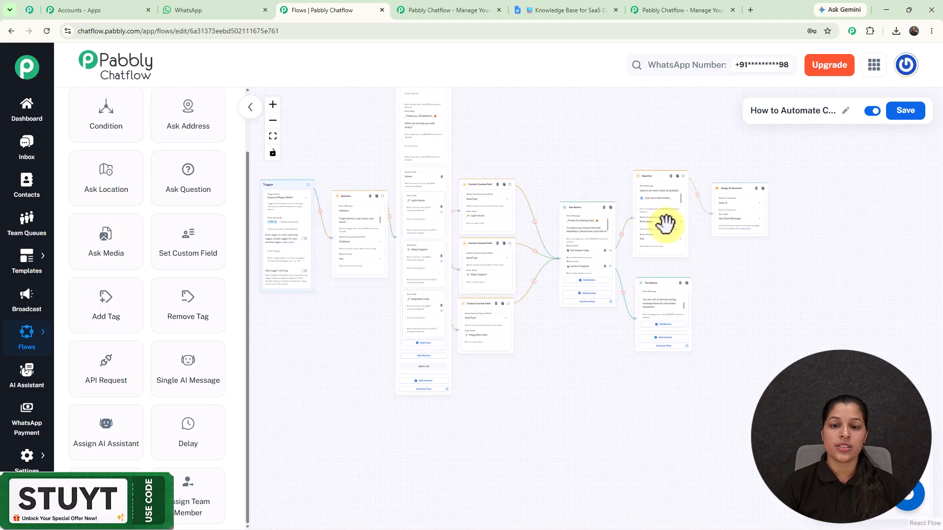
{"action": "left_click_drag", "start_coordinate": [575, 160], "coordinate": [623, 202]}
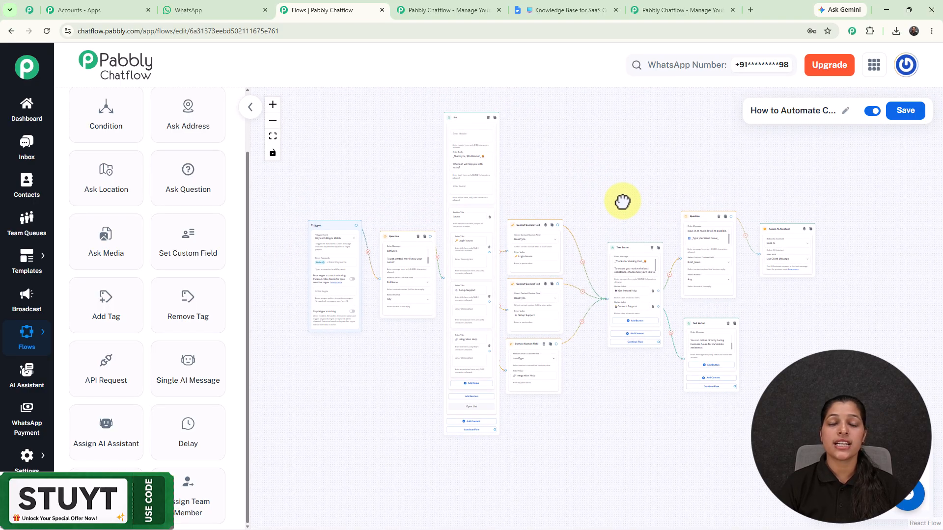